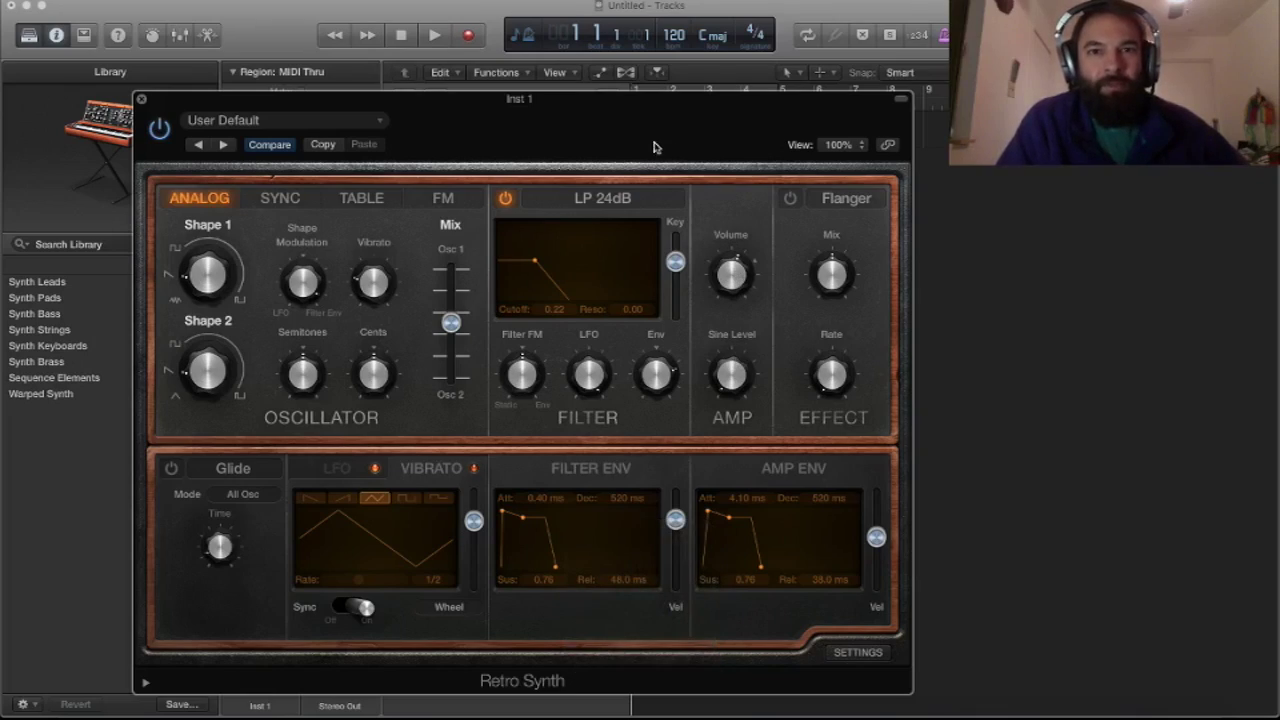
# - Drag the Retro Synth plug-in window to the right so the Inst 1 mixer channel strips show beside it
pyautogui.moveTo(582, 140); pyautogui.dragTo(835, 156)
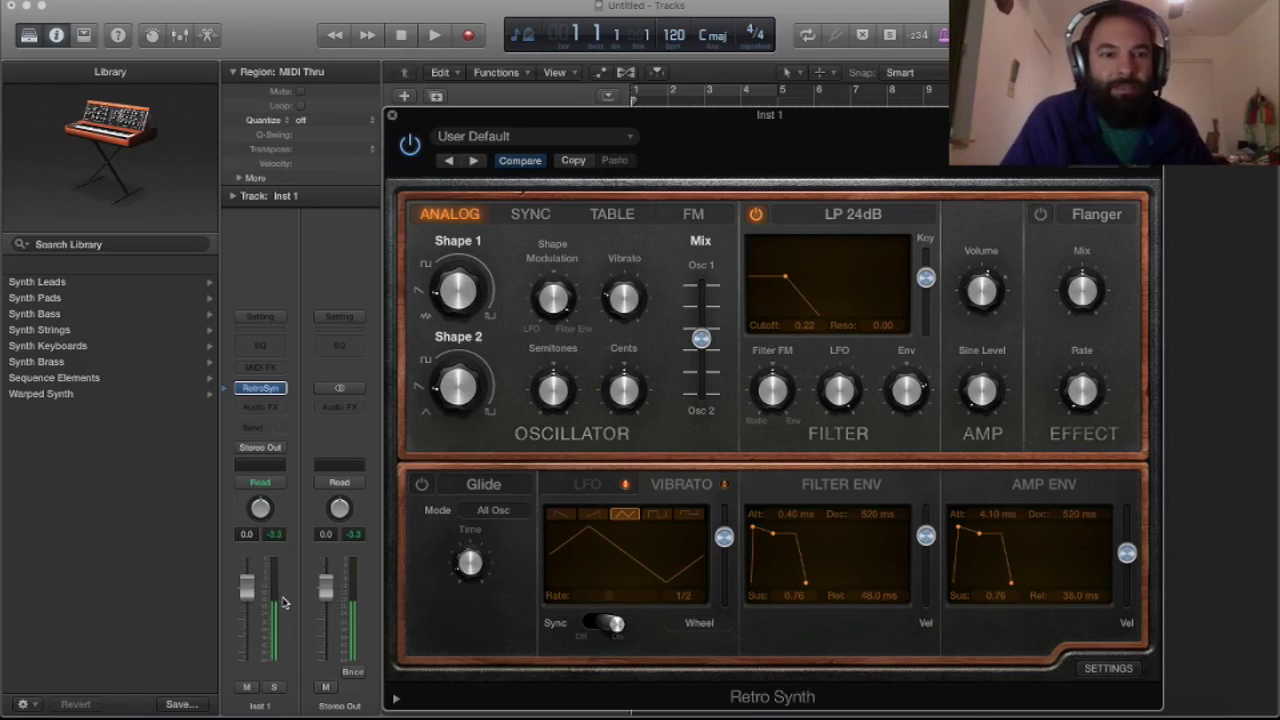
pyautogui.moveTo(1000, 300)
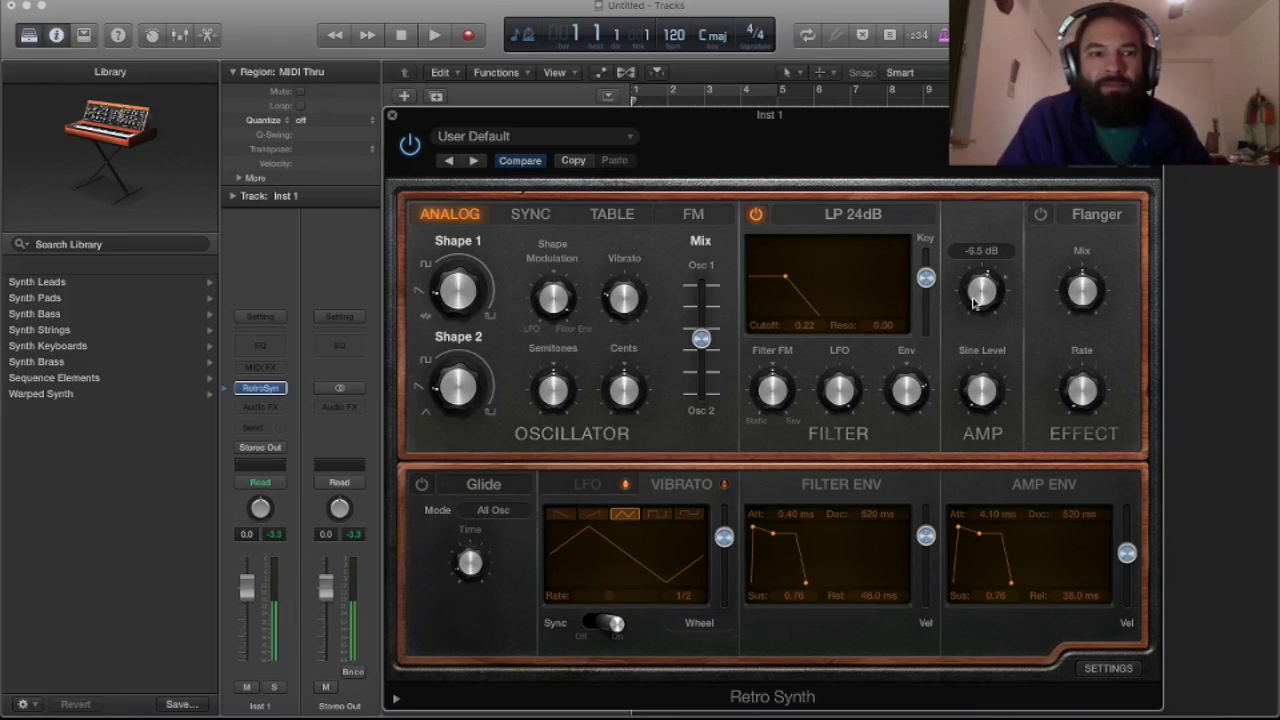
pyautogui.moveTo(972, 302)
pyautogui.mouseDown()
pyautogui.moveTo(966, 248)
pyautogui.moveTo(972, 224)
pyautogui.moveTo(972, 262)
pyautogui.moveTo(987, 192)
pyautogui.moveTo(987, 290)
pyautogui.mouseUp()
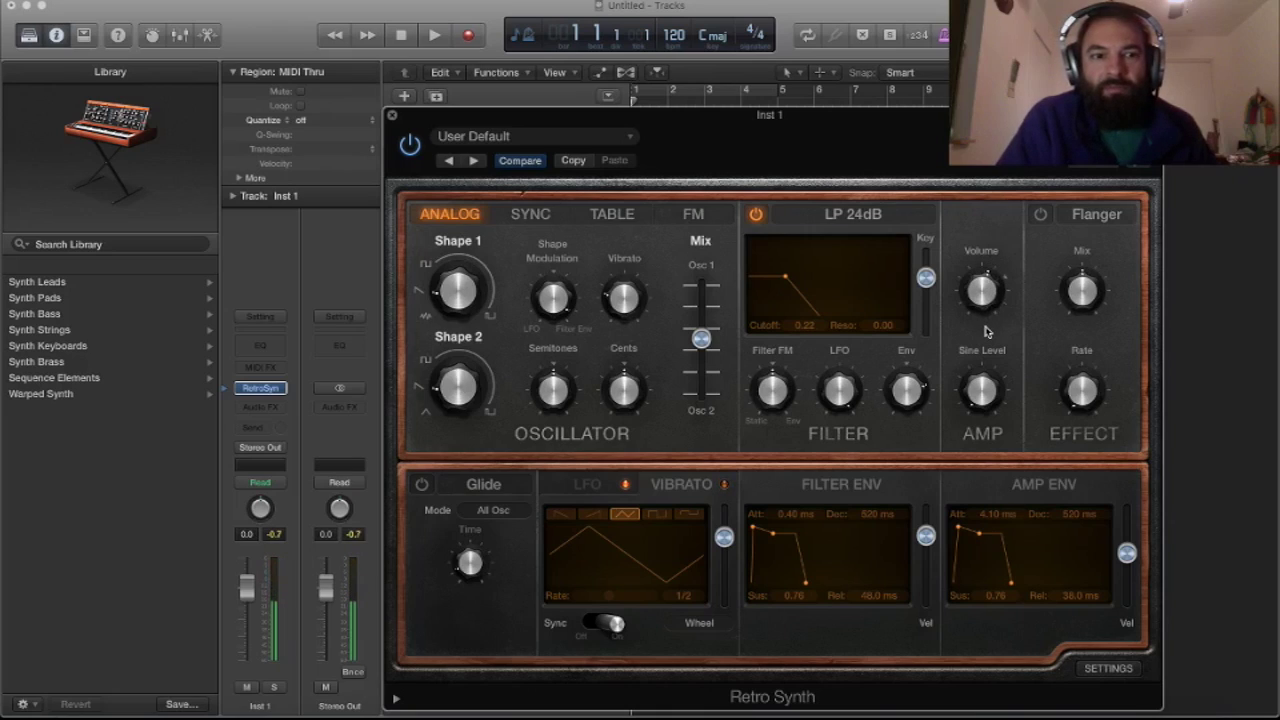
pyautogui.moveTo(980, 298)
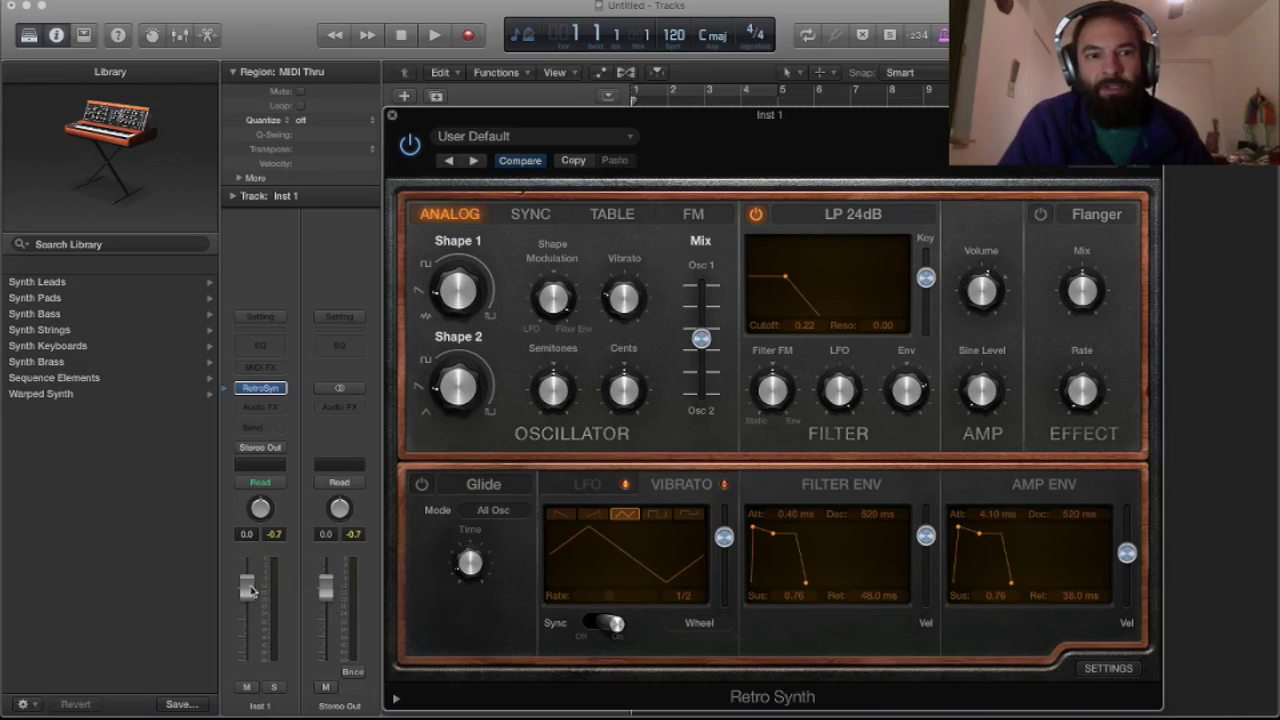
pyautogui.moveTo(1012, 318)
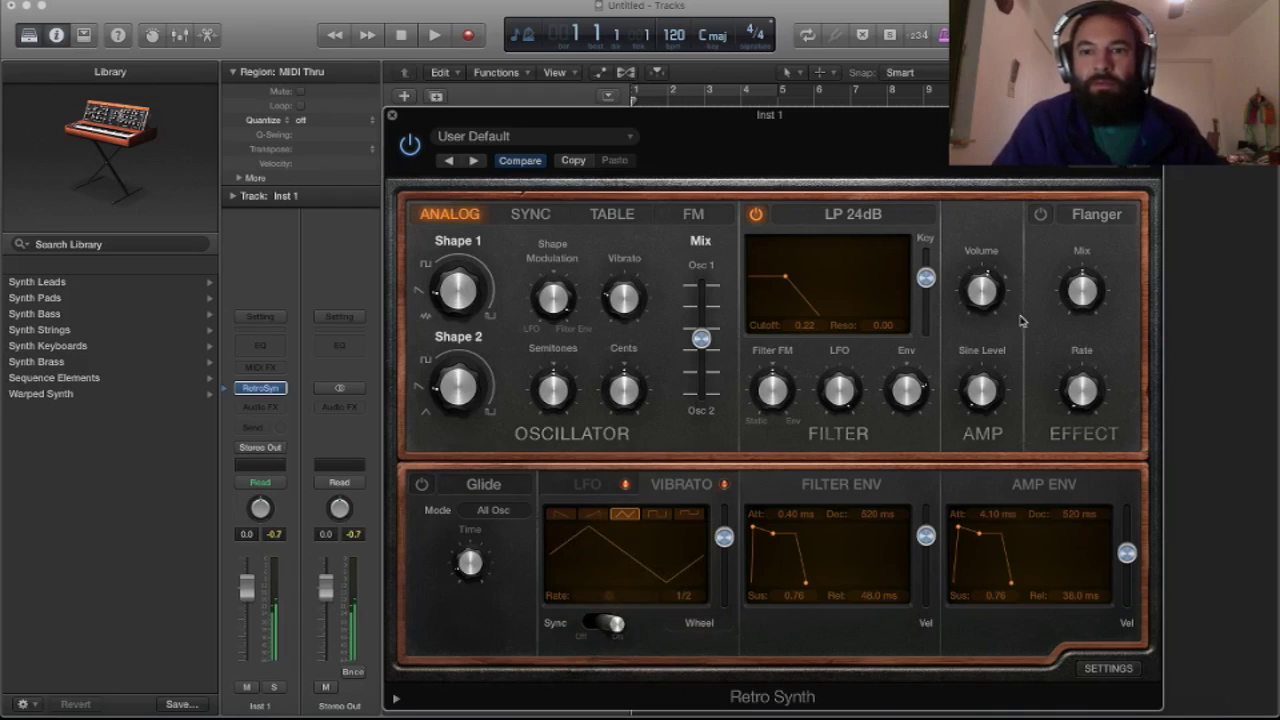
pyautogui.moveTo(979, 401)
pyautogui.moveTo(979, 401); pyautogui.dragTo(985, 432)
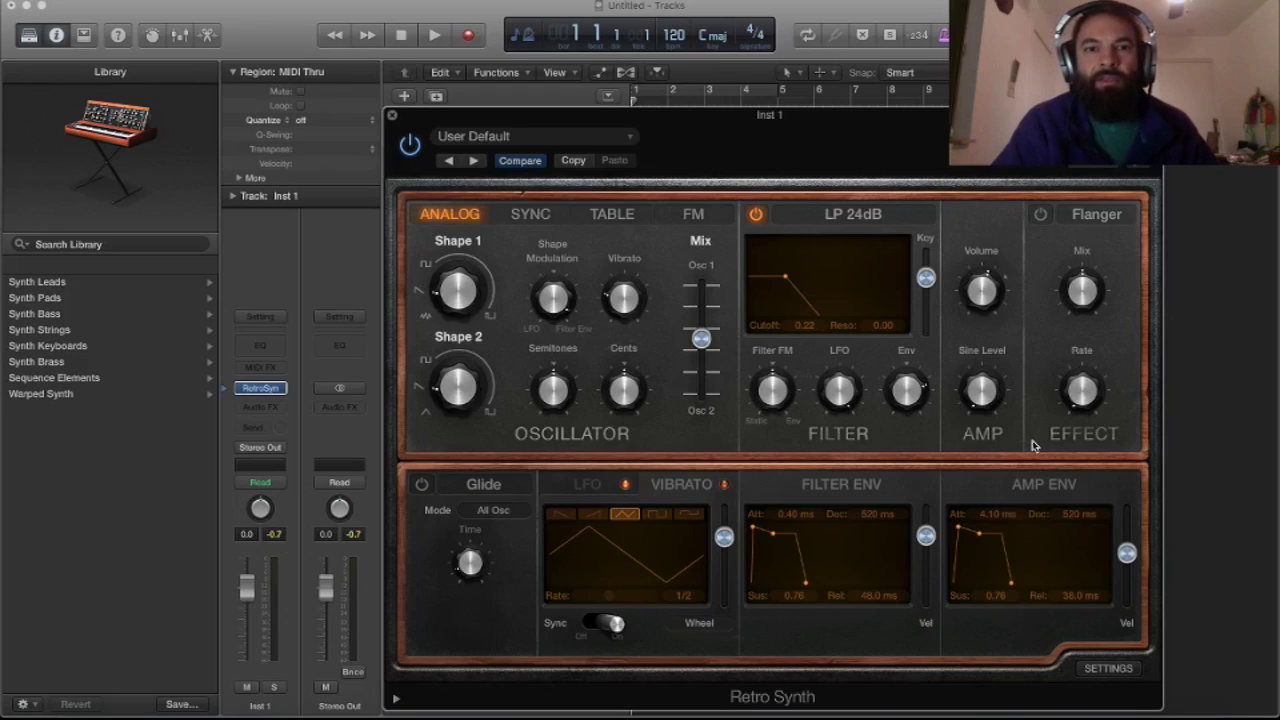
pyautogui.moveTo(558, 384)
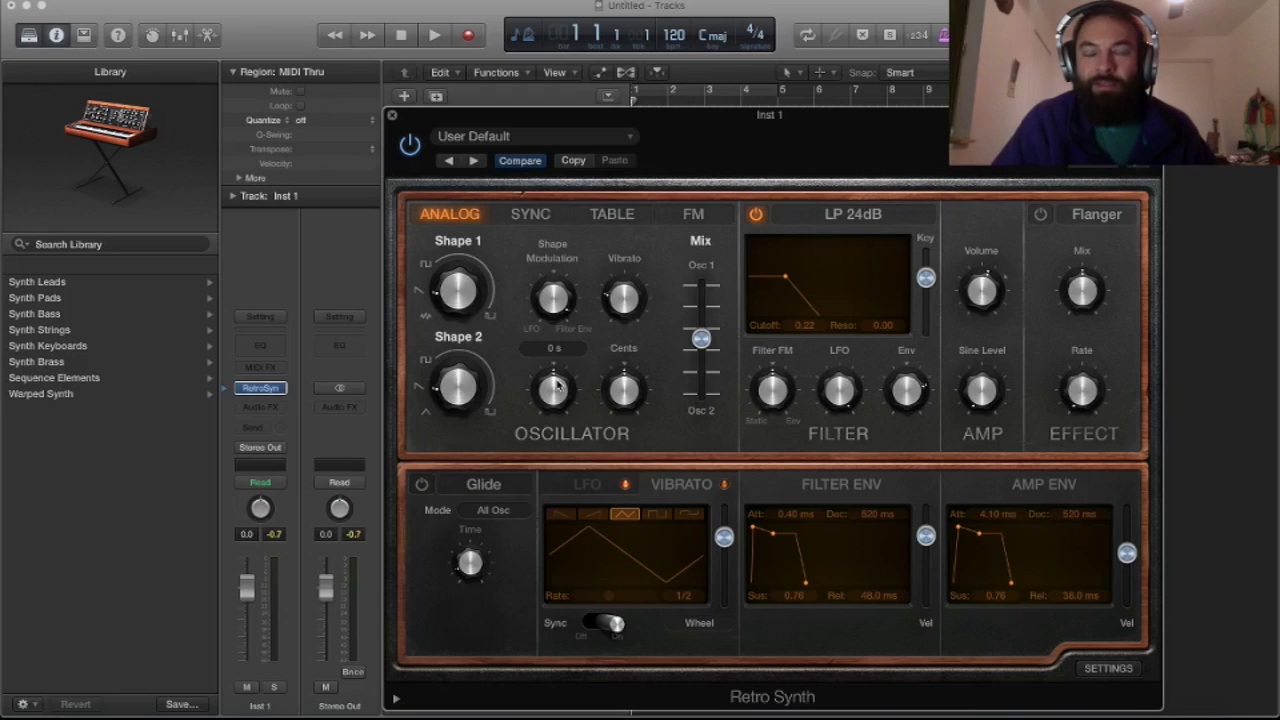
pyautogui.moveTo(966, 388)
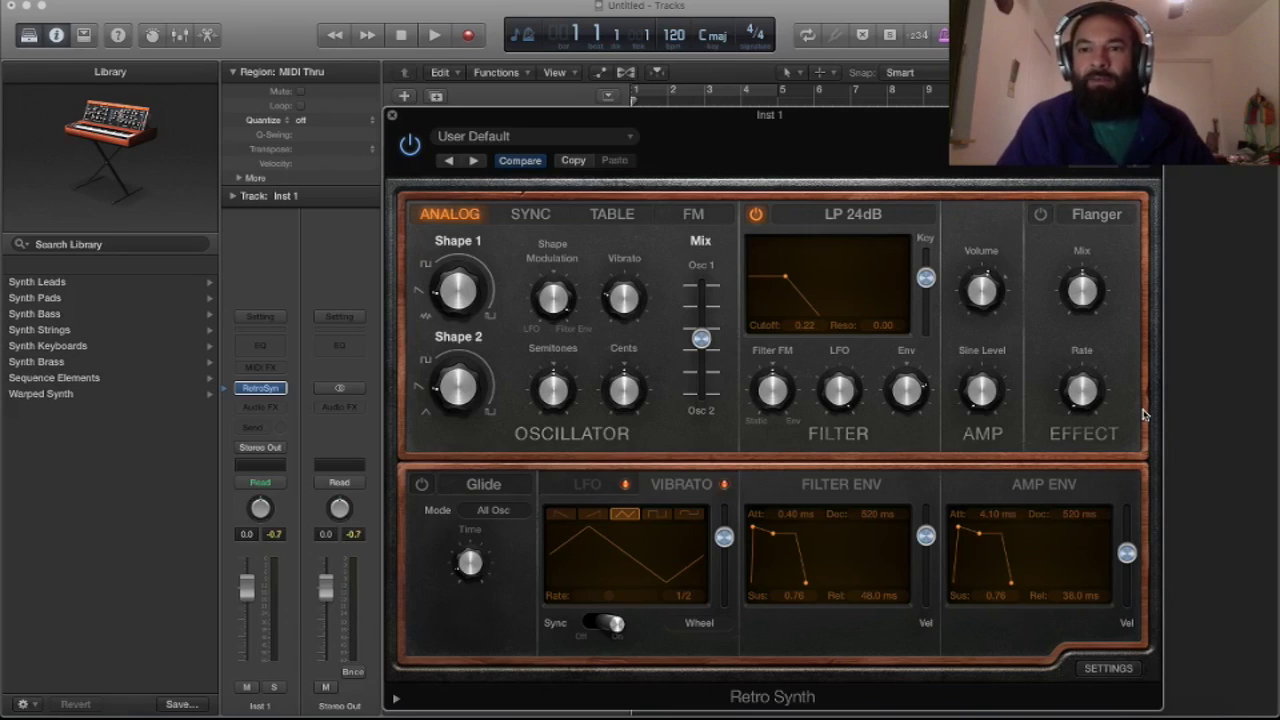
# - Browse the effect types, switch on the Flanger, and raise the computer's playback volume
pyautogui.click(1115, 224)
pyautogui.click(1120, 251)
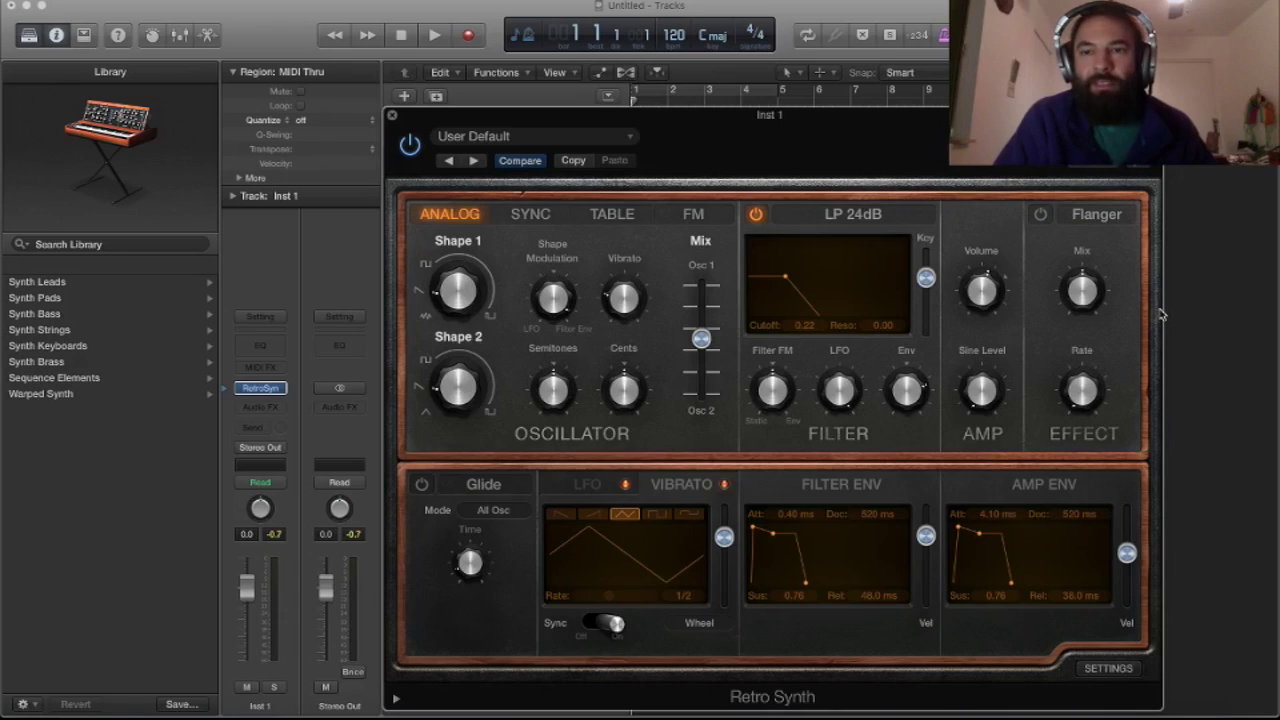
pyautogui.click(1040, 214)
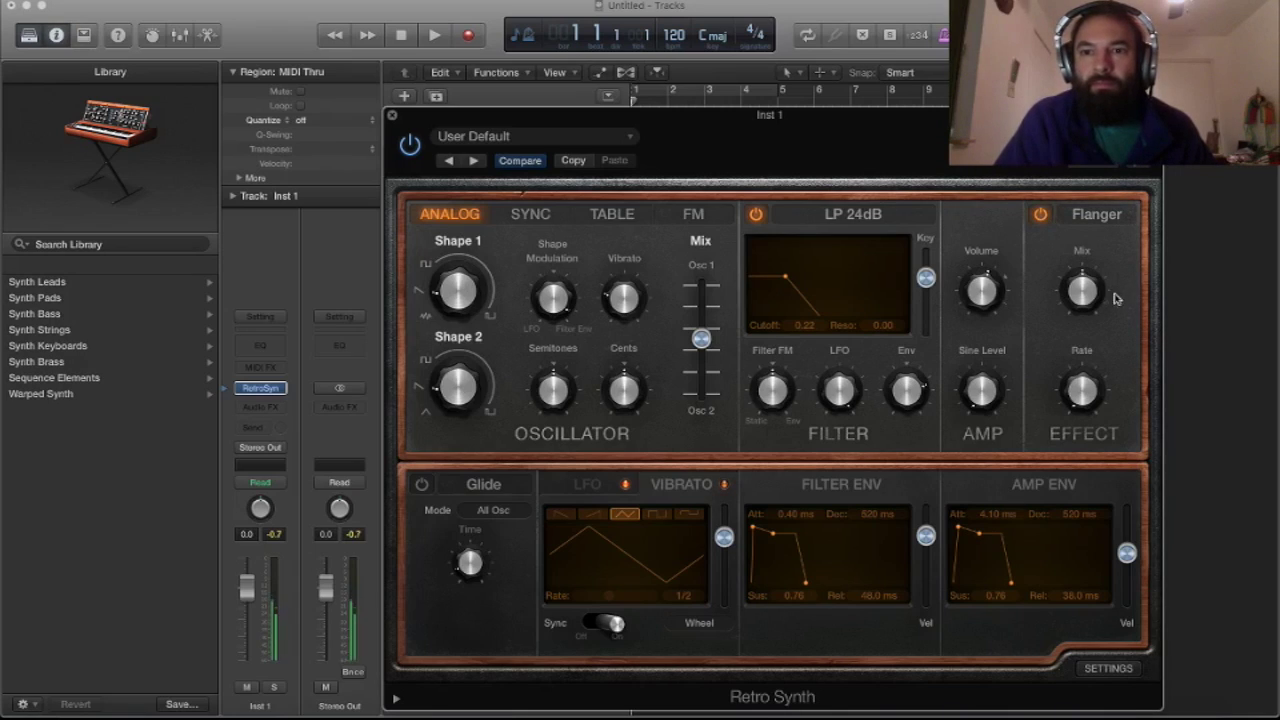
pyautogui.moveTo(1080, 385)
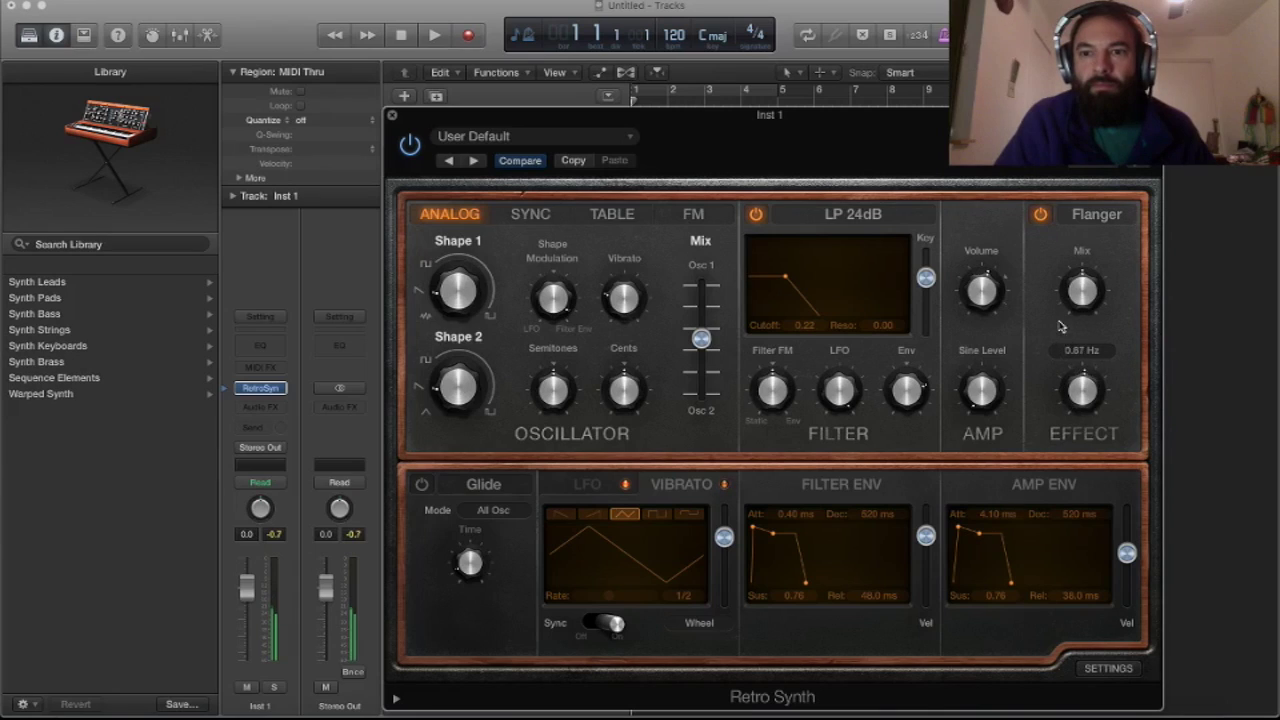
pyautogui.moveTo(1082, 291)
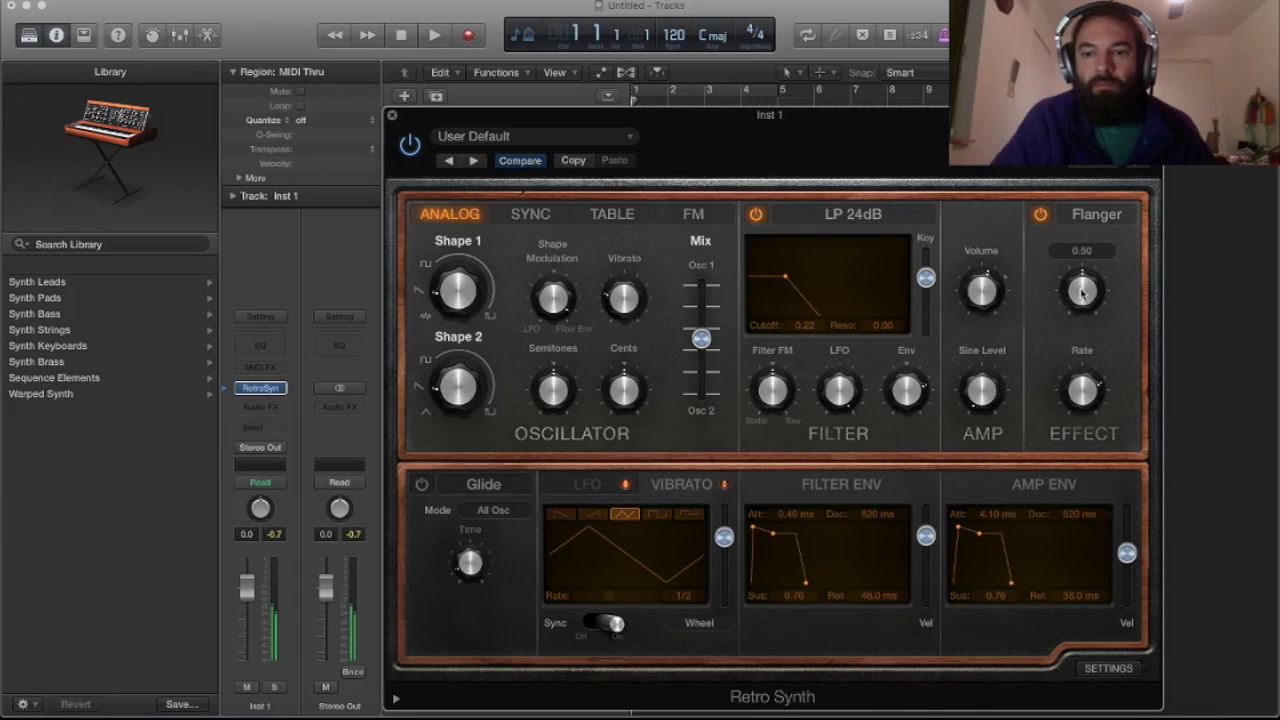
pyautogui.press('XF86AudioRaiseVolume')
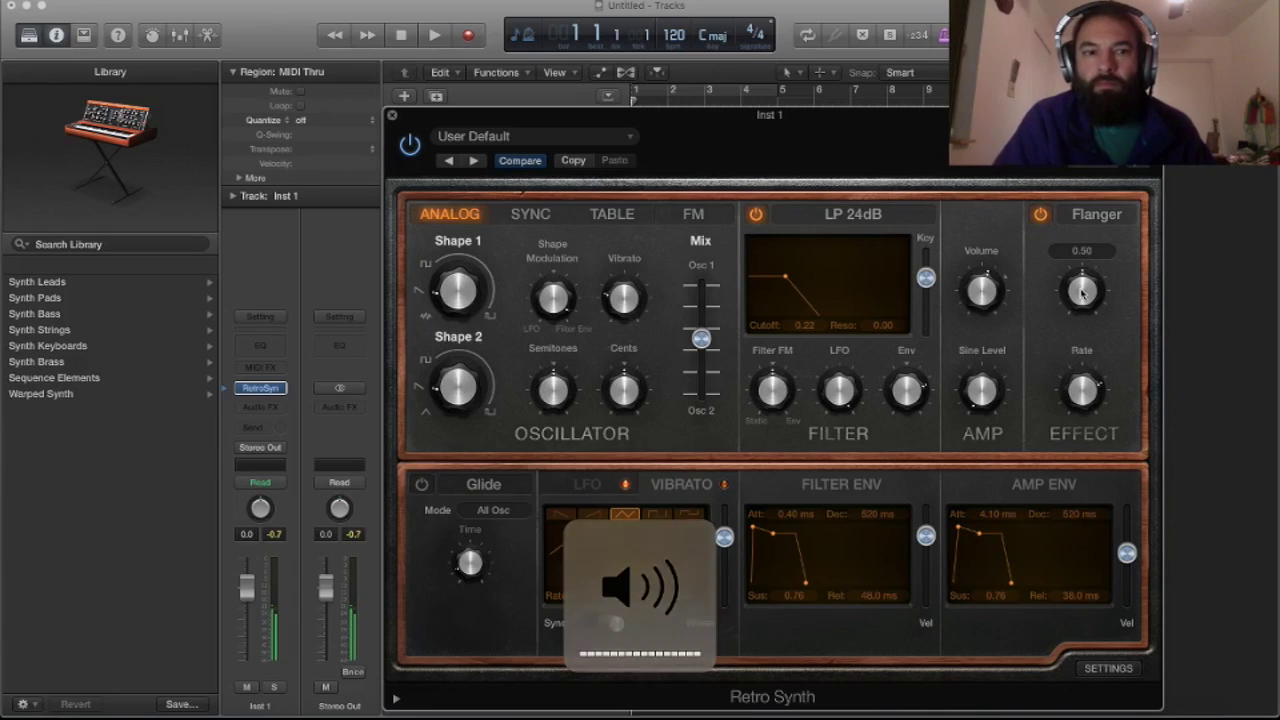
# - Slow the Flanger rate from 5.80 Hz down to about 0.20 Hz
pyautogui.moveTo(980, 294)
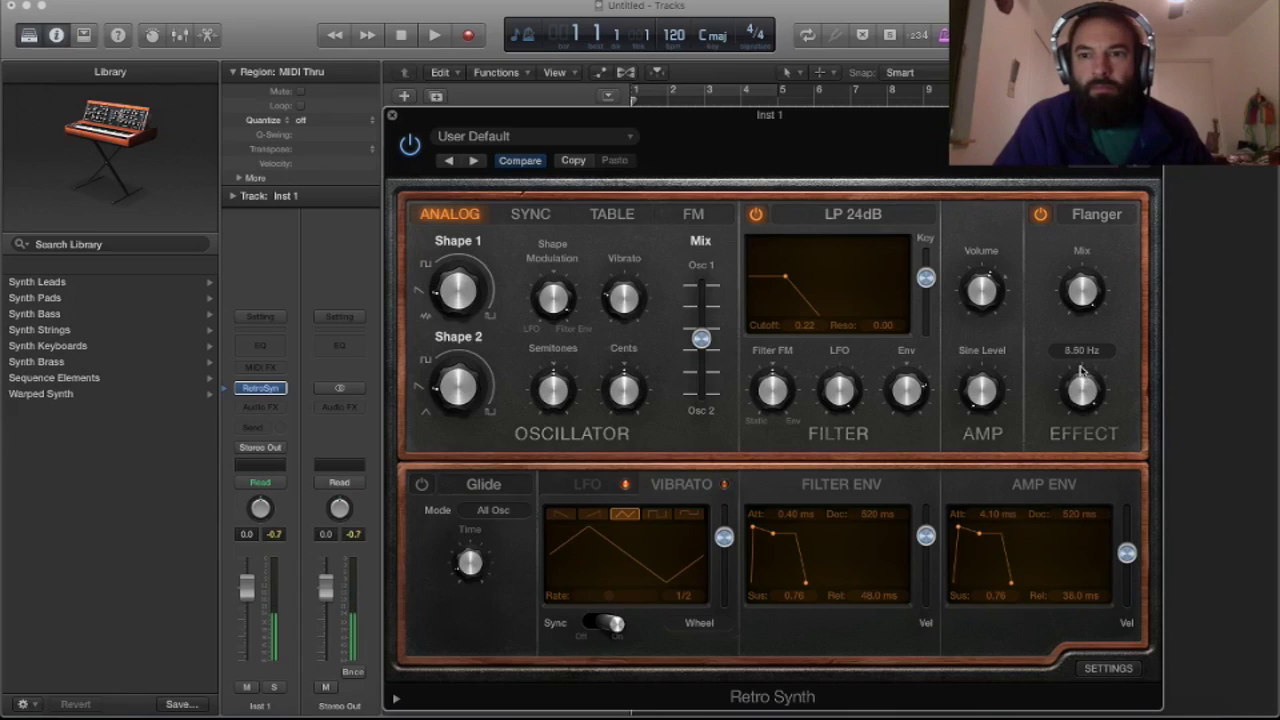
pyautogui.moveTo(1082, 372); pyautogui.dragTo(1080, 445)
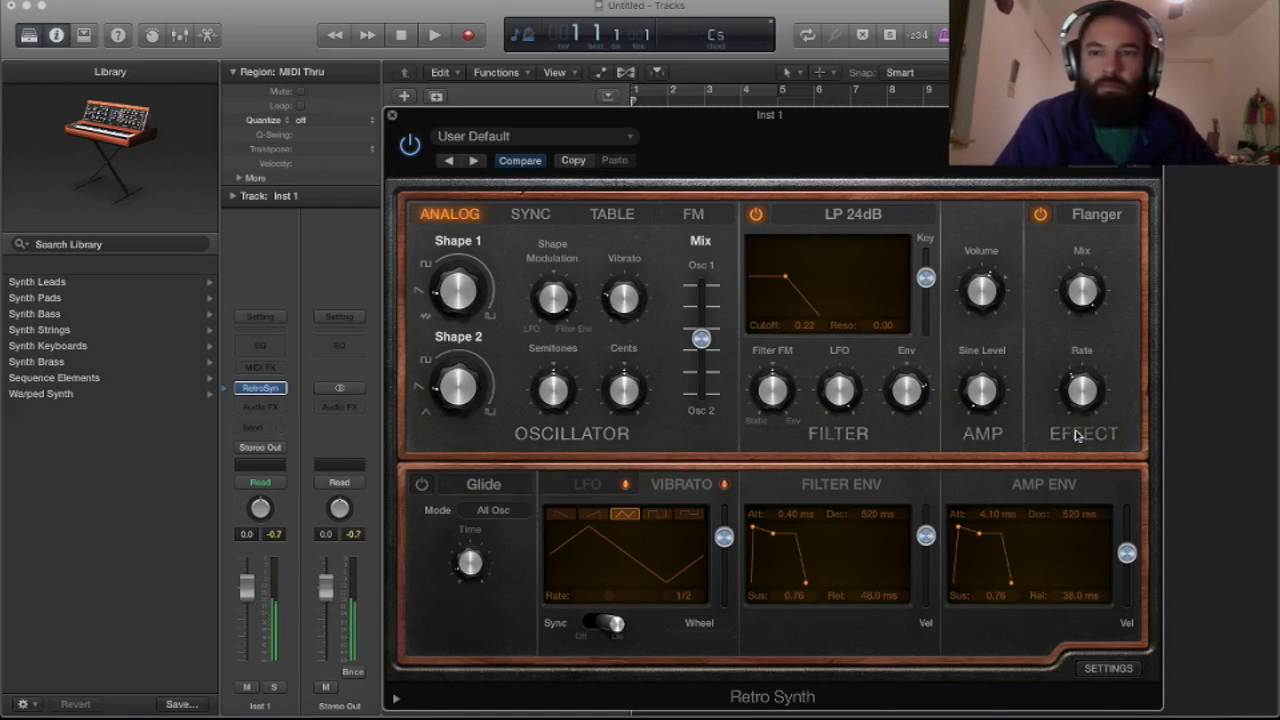
pyautogui.moveTo(1078, 400)
pyautogui.moveTo(1078, 400)
pyautogui.mouseDown()
pyautogui.moveTo(1080, 325)
pyautogui.moveTo(1080, 410)
pyautogui.mouseUp()
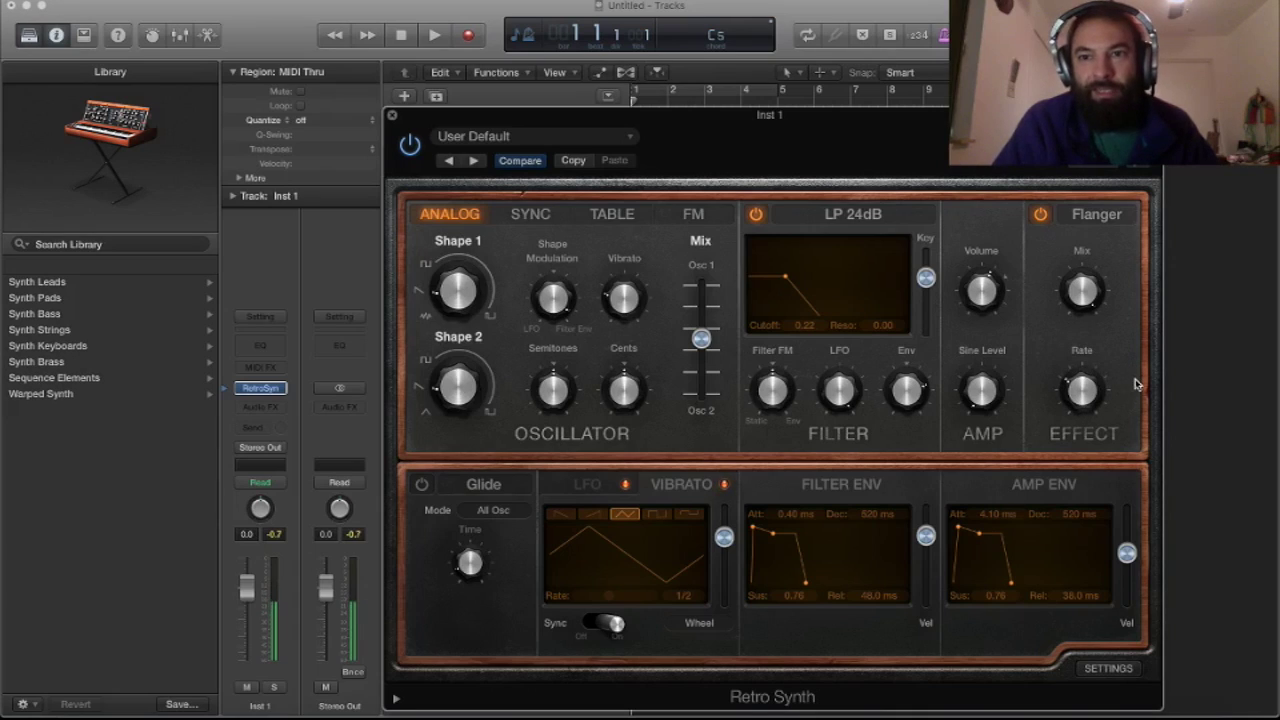
# - Swap the Flanger for Chorus, turn its mix fully down, and speed its rate toward 1.30 Hz
pyautogui.click(1100, 215)
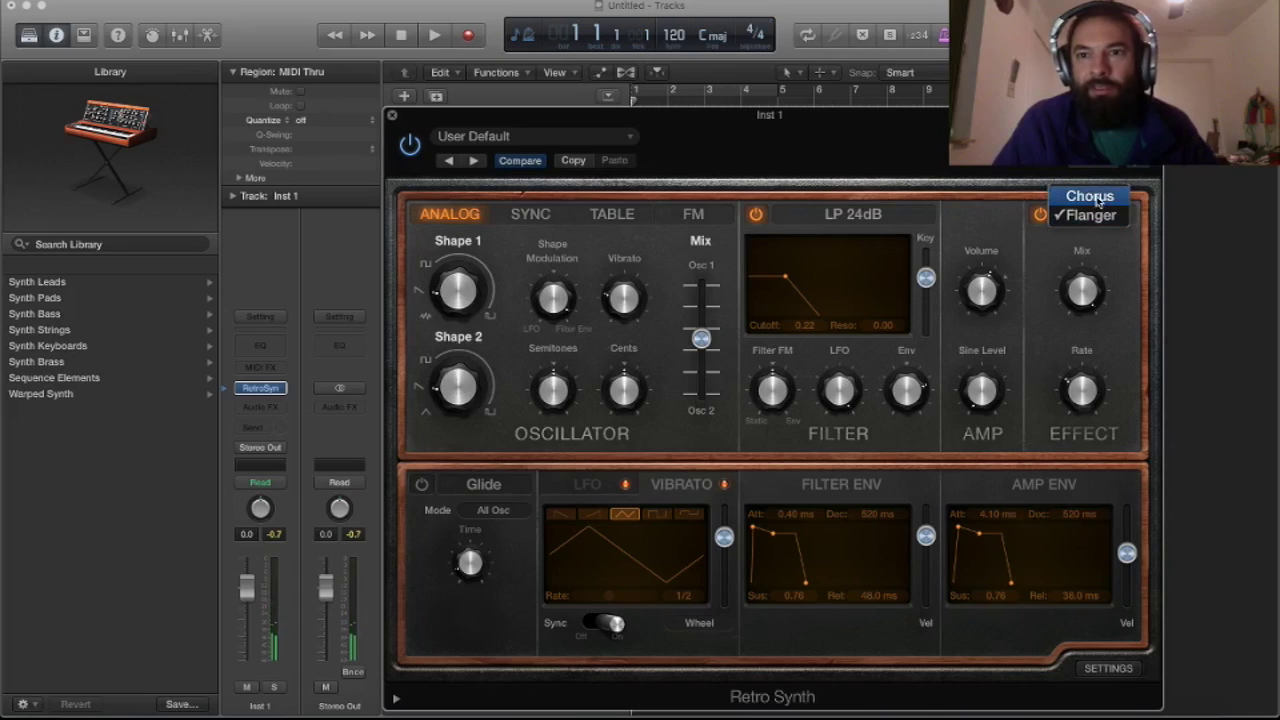
pyautogui.click(1097, 200)
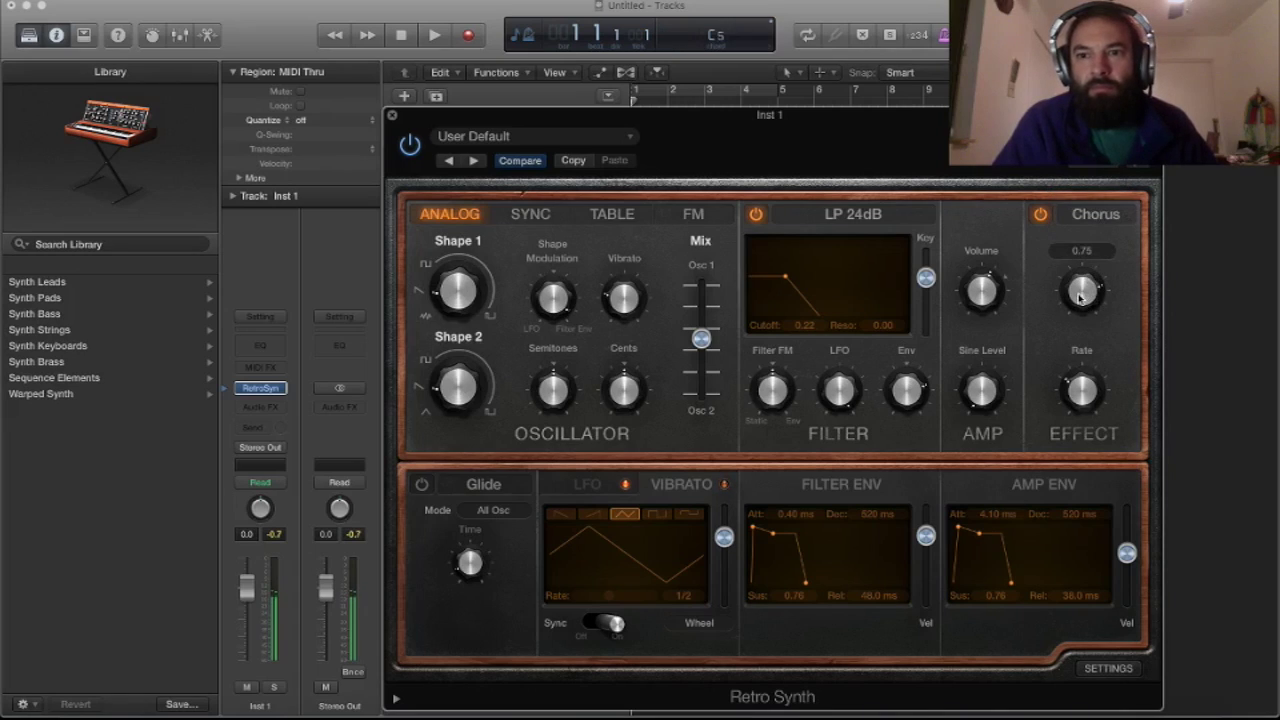
pyautogui.moveTo(1080, 296); pyautogui.dragTo(1093, 408)
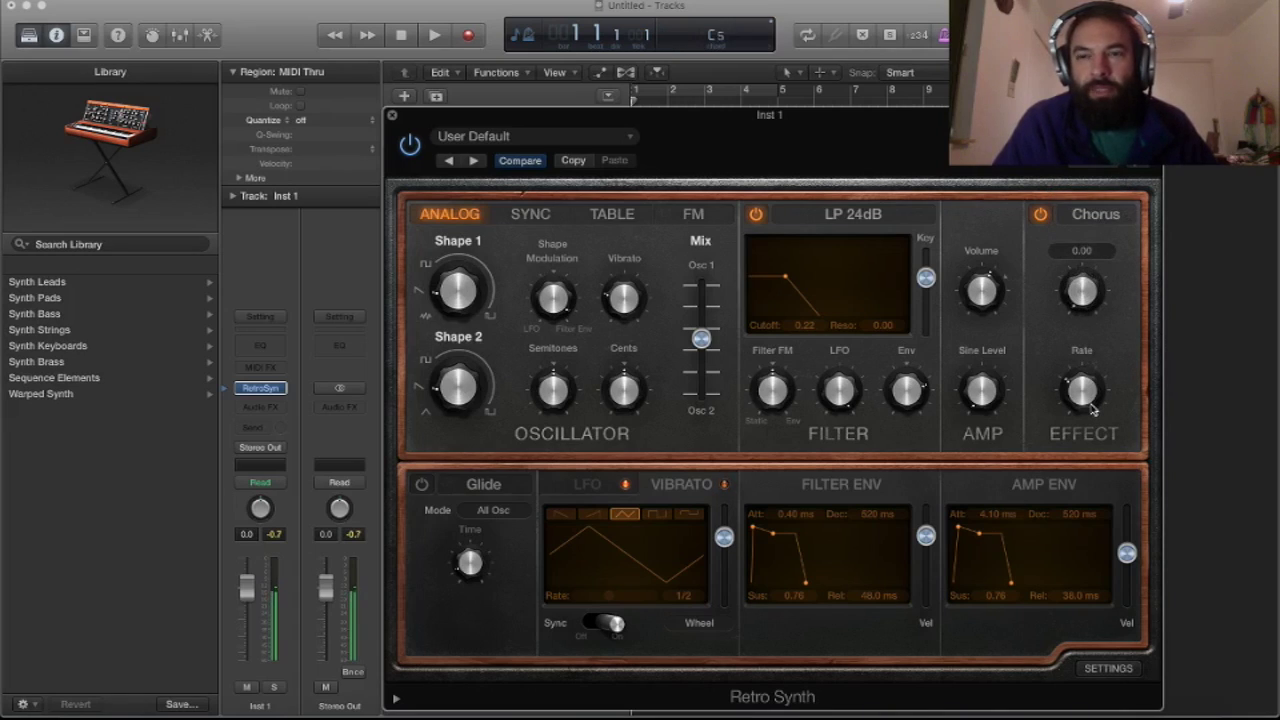
pyautogui.click(1080, 400)
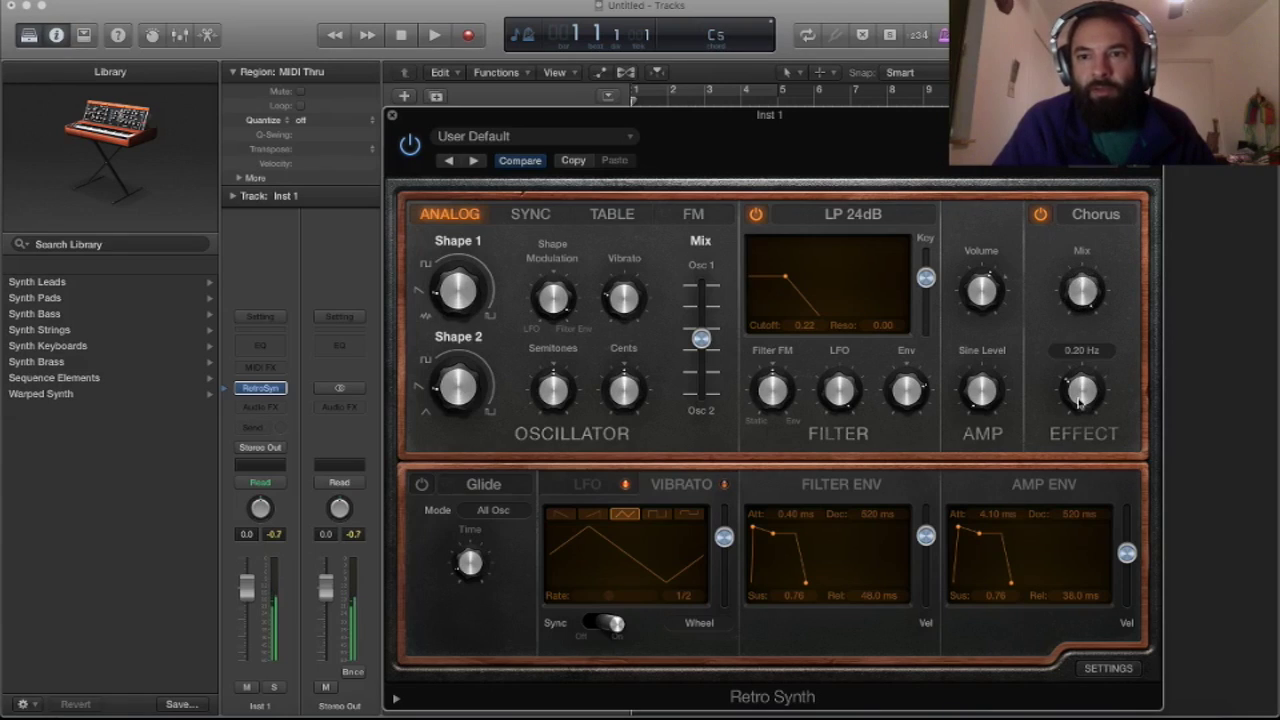
pyautogui.moveTo(1080, 400); pyautogui.dragTo(1070, 366)
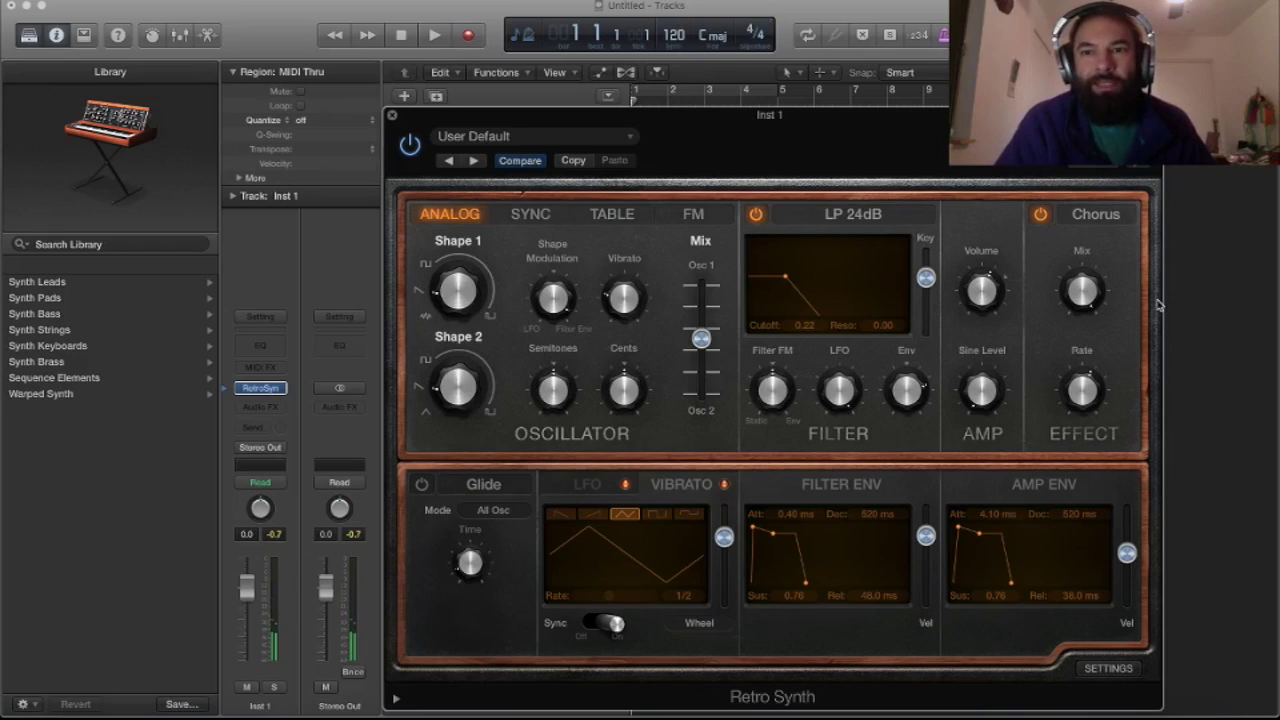
# - Switch the Chorus effect off and enable glide, starting with a 40 ms glide time
pyautogui.click(1040, 214)
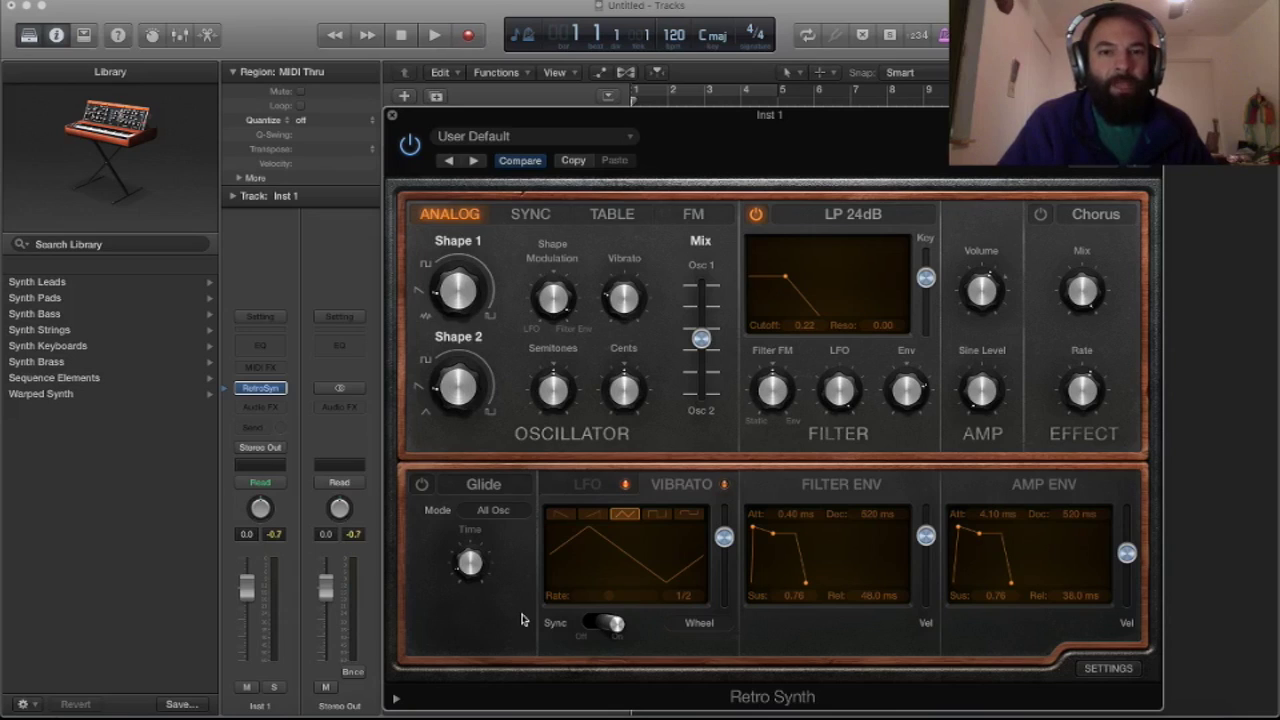
pyautogui.click(423, 486)
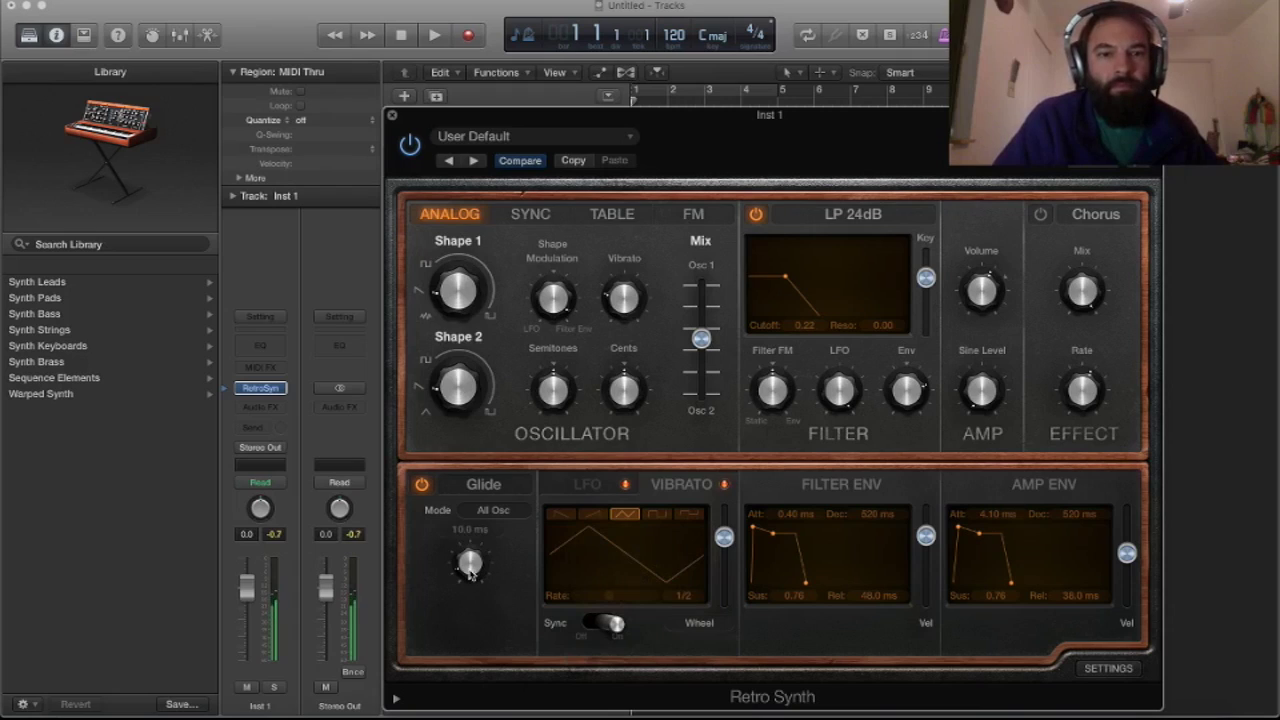
pyautogui.moveTo(470, 562)
pyautogui.moveTo(470, 562); pyautogui.dragTo(470, 568)
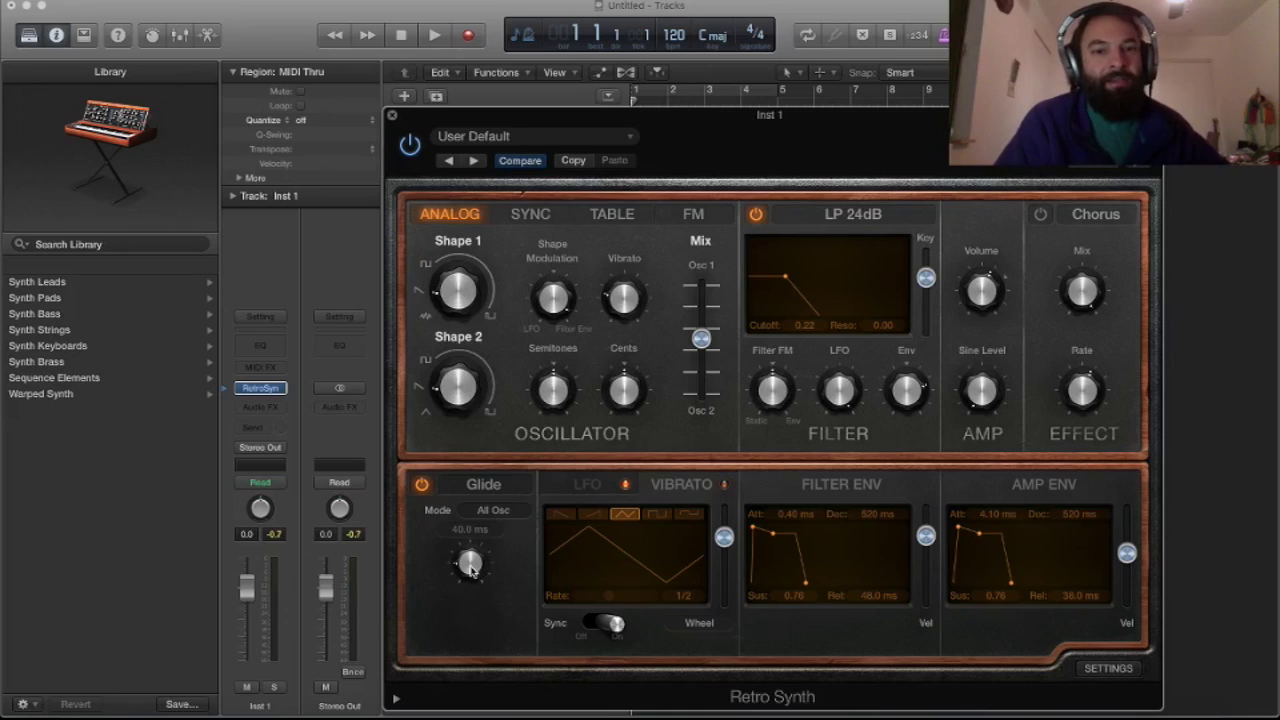
# - Audition glide times of 180, 1700, 300 and 120 ms, settling on about 72 ms
pyautogui.moveTo(470, 568); pyautogui.dragTo(475, 547)
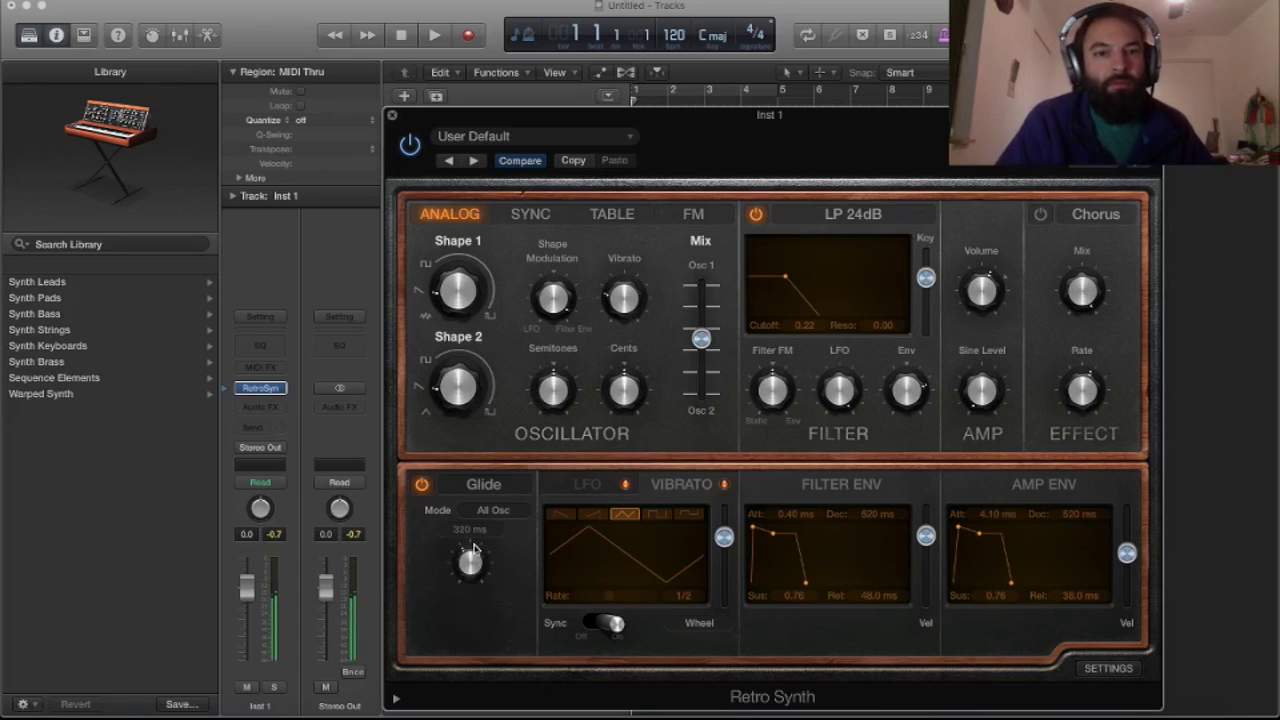
pyautogui.moveTo(475, 548); pyautogui.dragTo(480, 588)
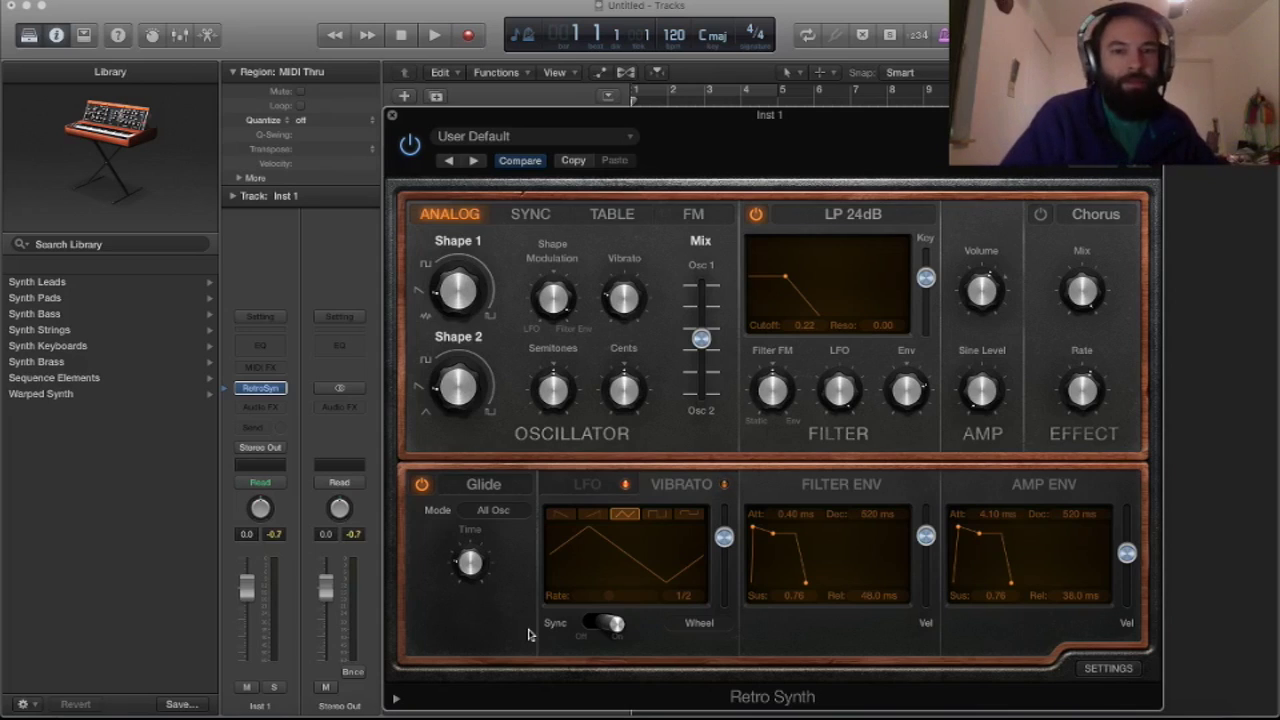
pyautogui.moveTo(466, 566); pyautogui.dragTo(468, 556)
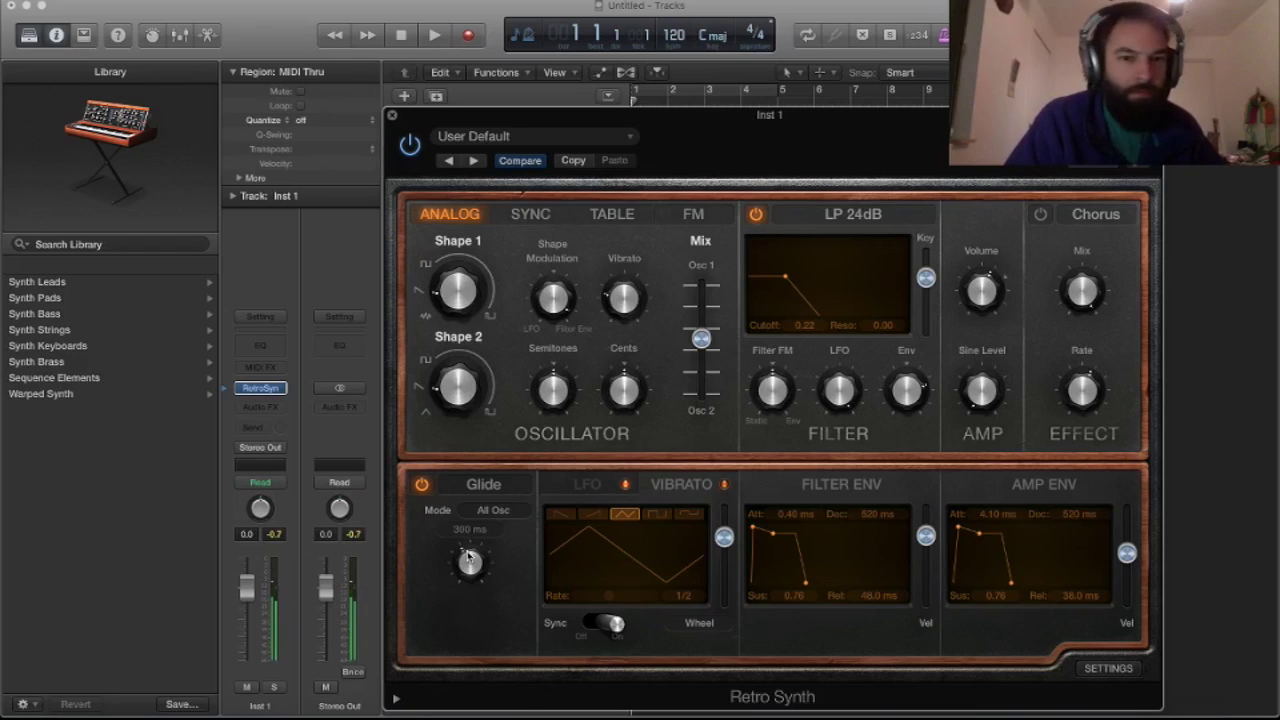
pyautogui.moveTo(468, 556); pyautogui.dragTo(467, 565)
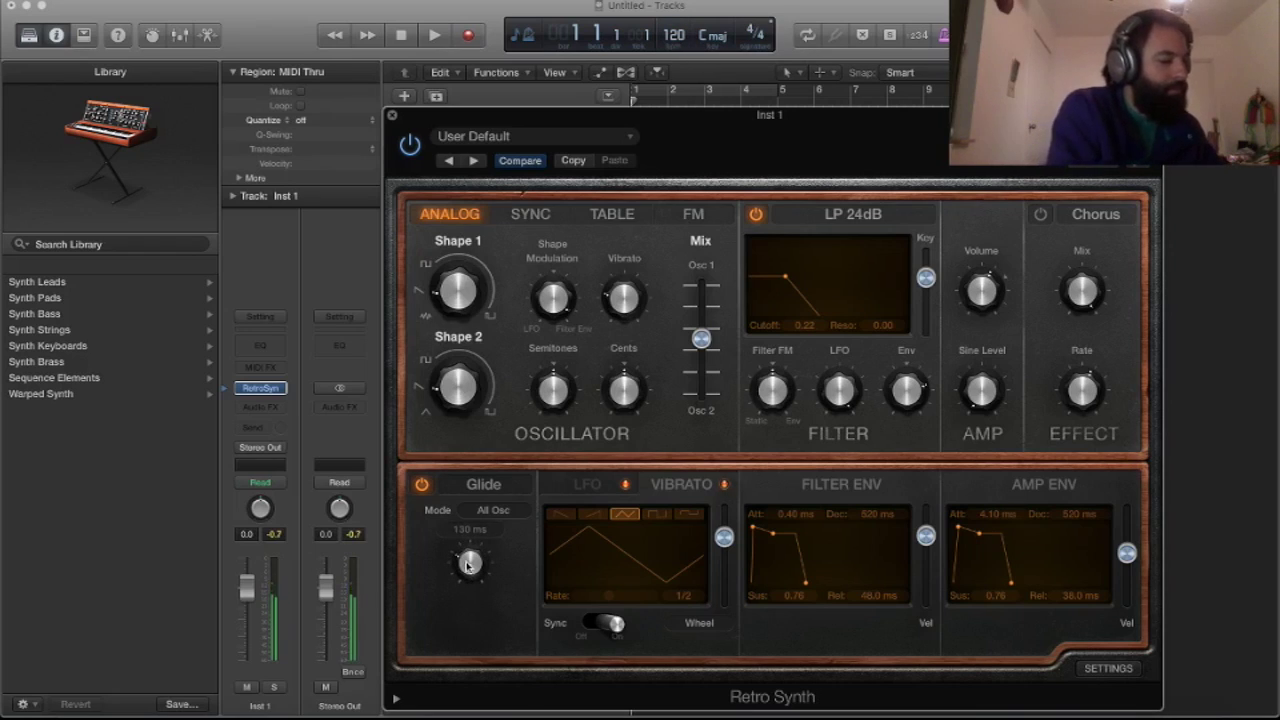
pyautogui.moveTo(467, 565); pyautogui.dragTo(468, 577)
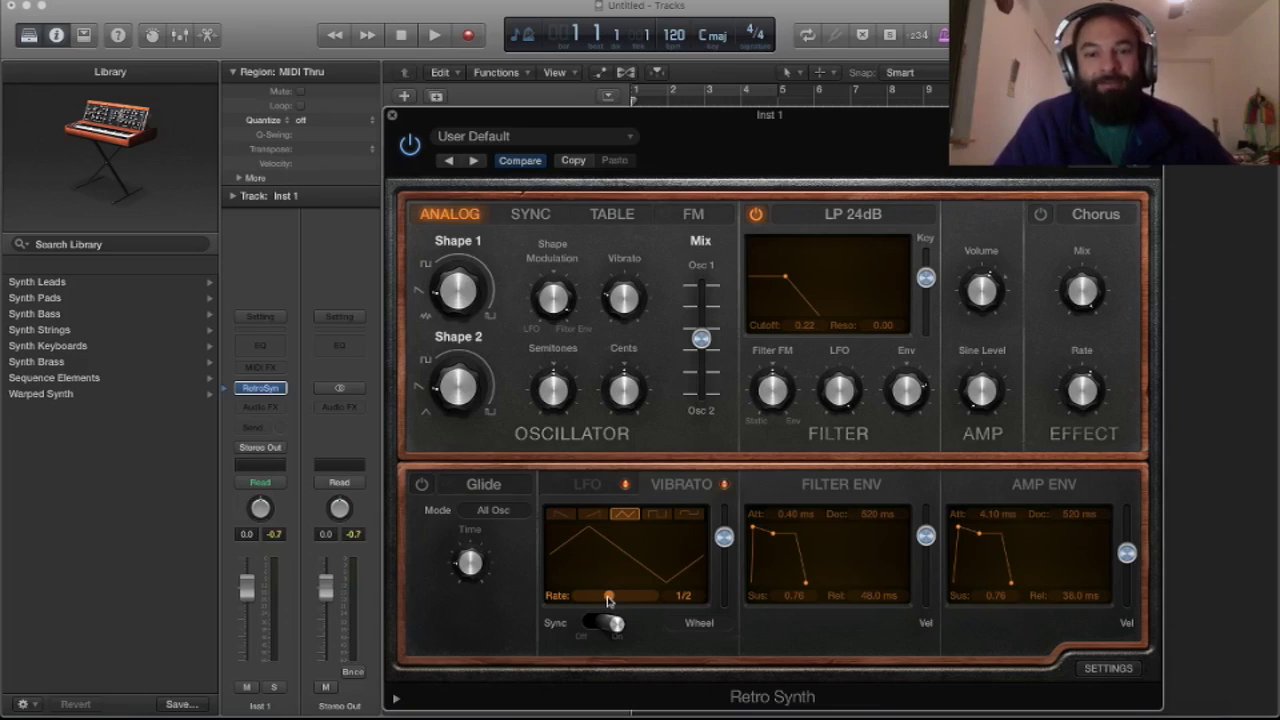
# - Set the tempo-synced triangle vibrato rate to 1/4, not 1/4t
pyautogui.moveTo(608, 598); pyautogui.dragTo(620, 597)
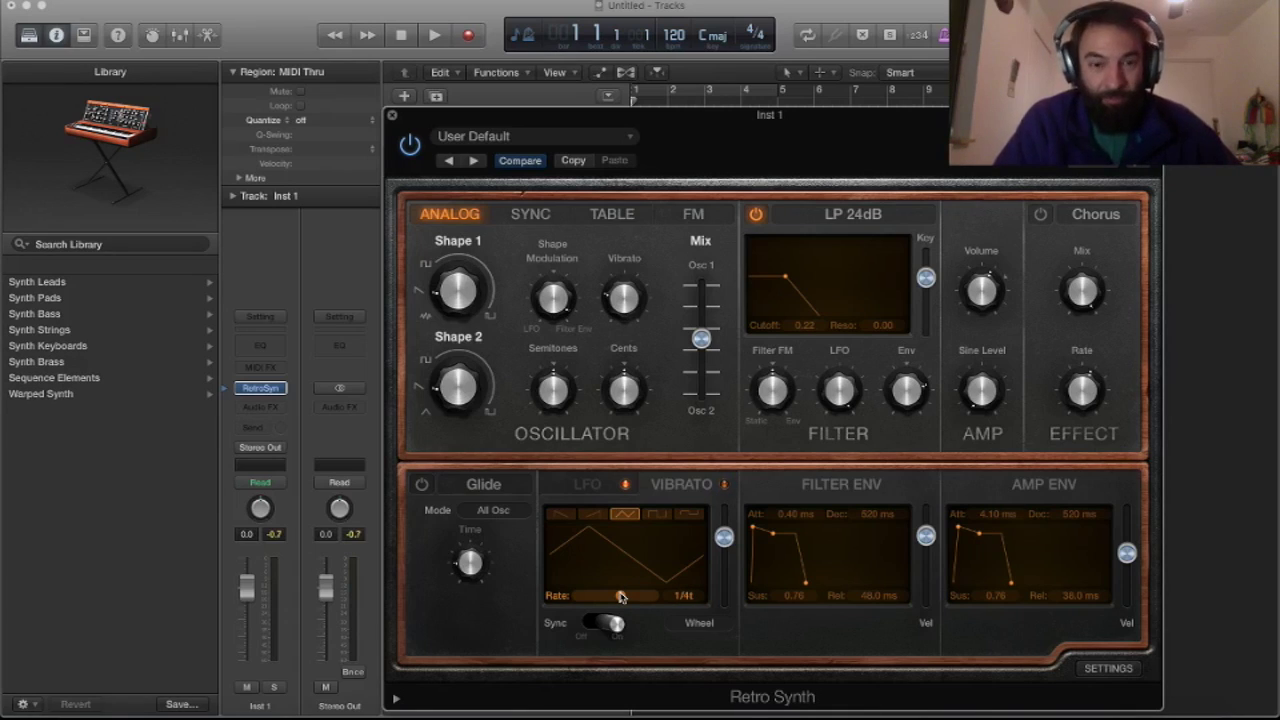
pyautogui.moveTo(620, 597); pyautogui.dragTo(624, 598)
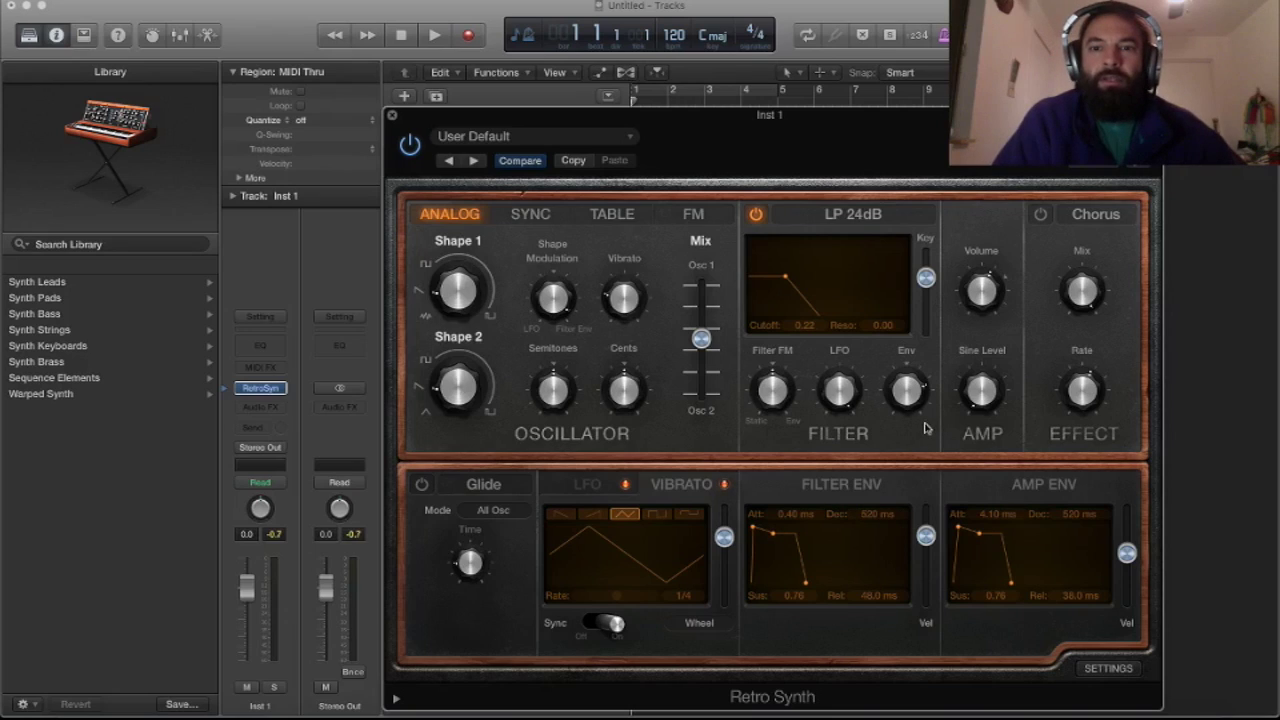
# - Sweep the Filter Env depth through negative values, zero and -0.83, leaving it at 0.60
pyautogui.moveTo(915, 392)
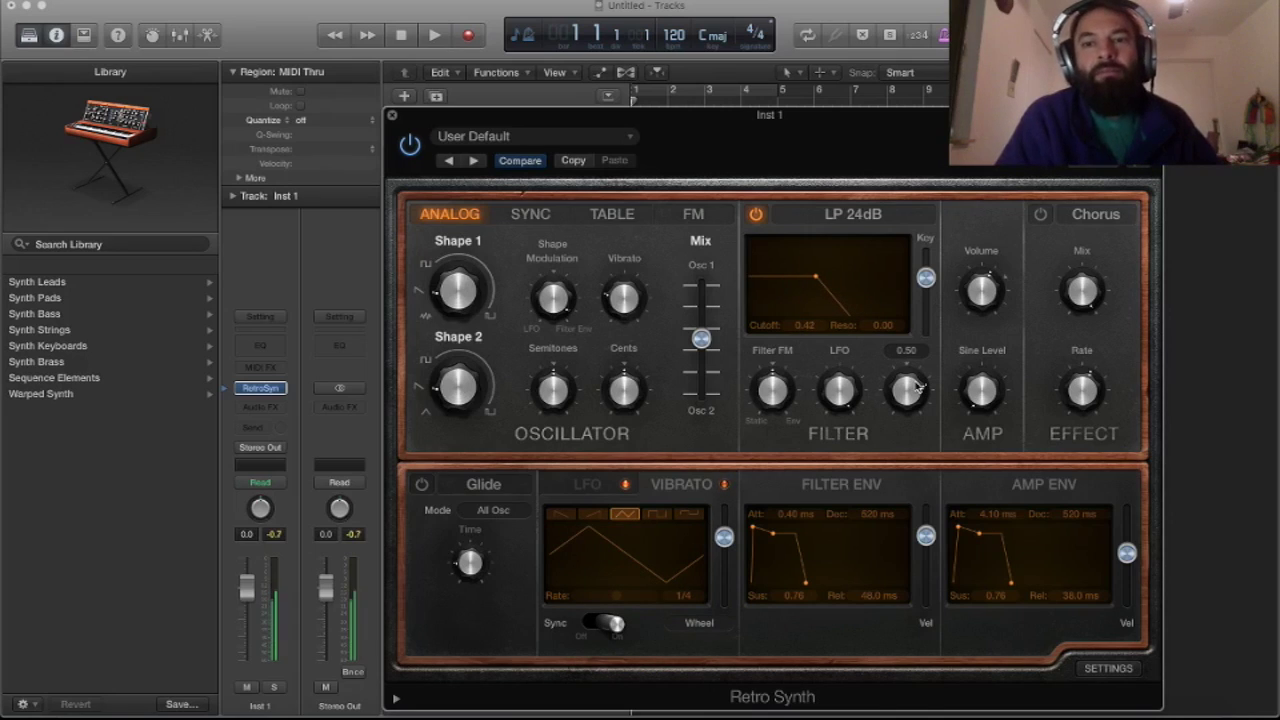
pyautogui.moveTo(918, 388)
pyautogui.mouseDown()
pyautogui.moveTo(918, 464)
pyautogui.moveTo(918, 382)
pyautogui.moveTo(934, 354)
pyautogui.moveTo(910, 420)
pyautogui.moveTo(914, 391)
pyautogui.mouseUp()
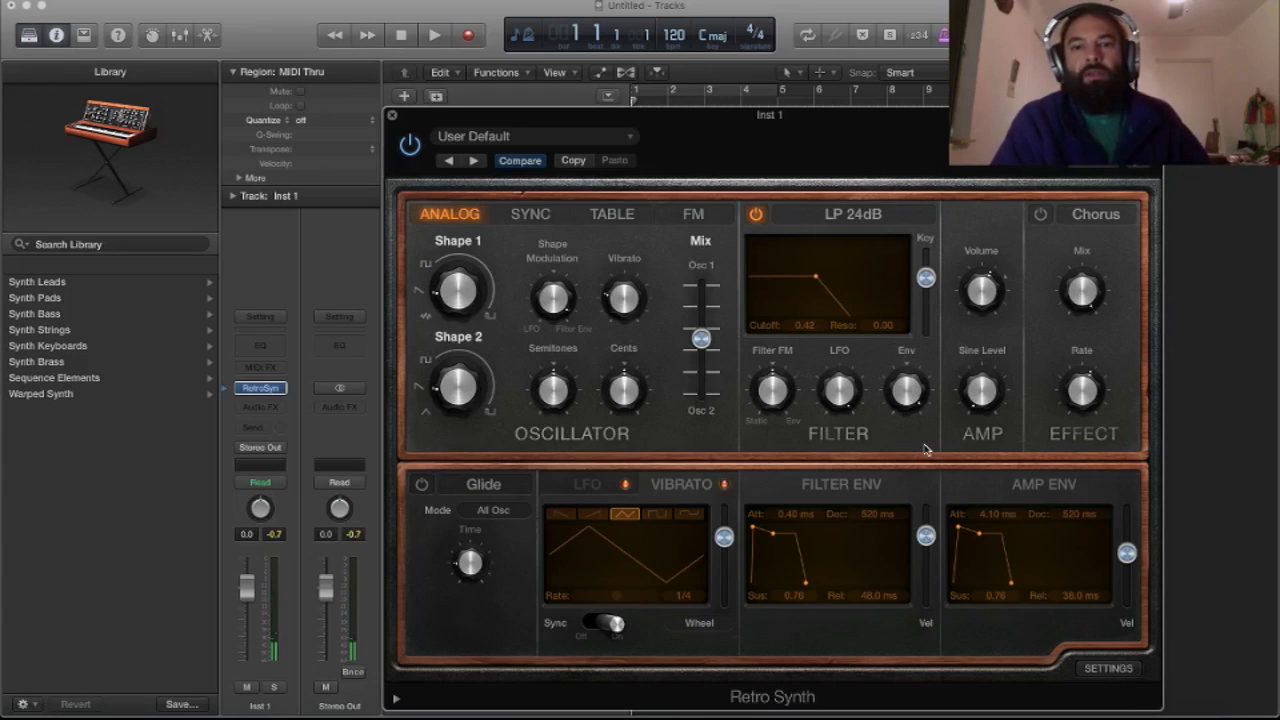
pyautogui.click(912, 392)
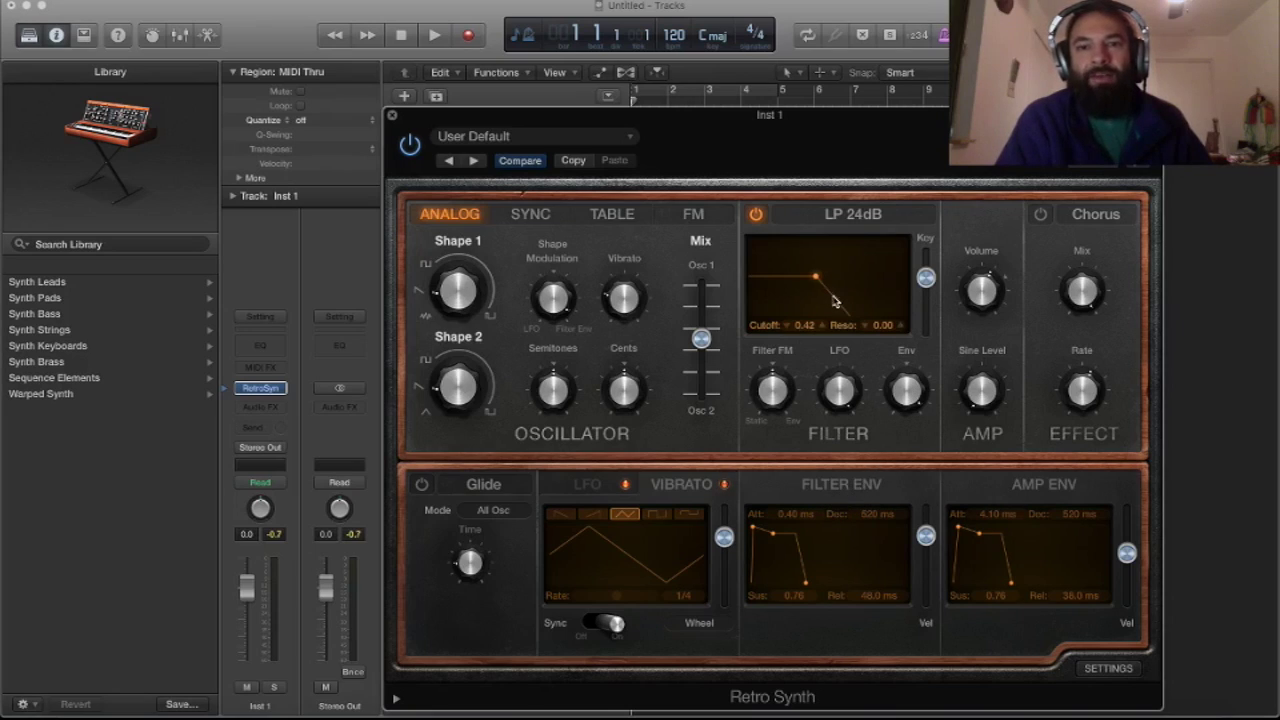
pyautogui.moveTo(910, 405)
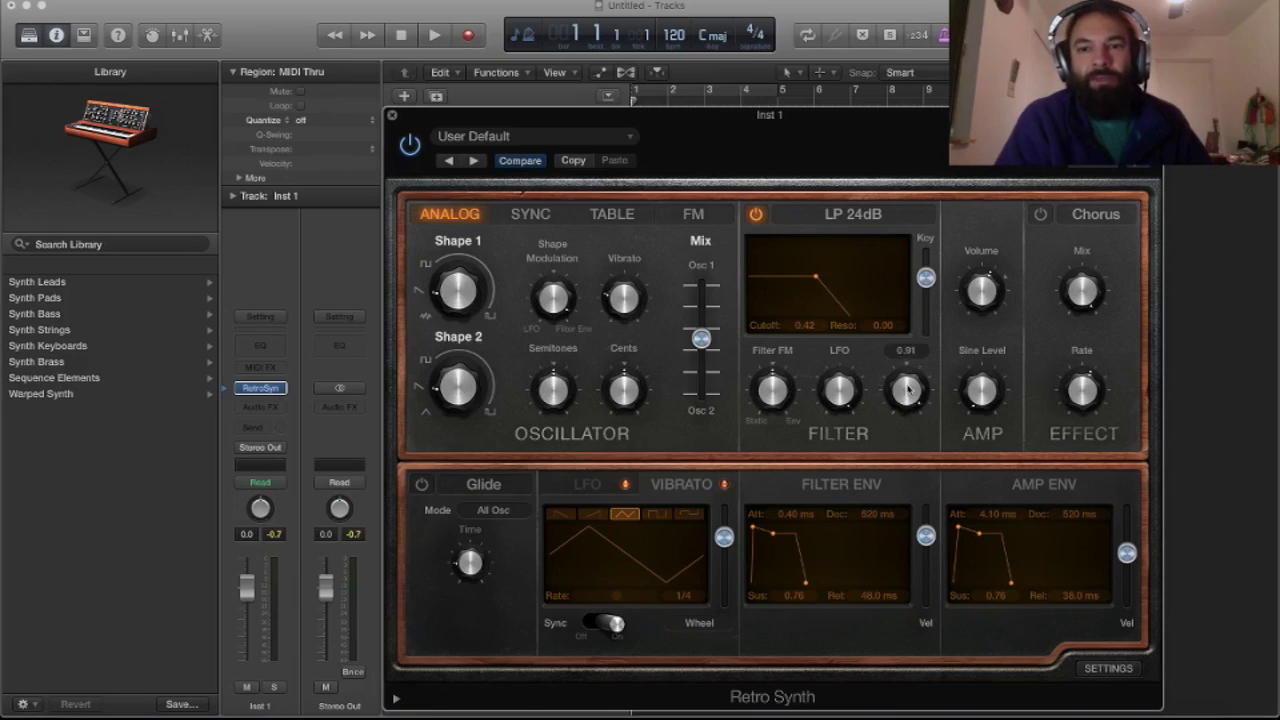
pyautogui.moveTo(908, 400); pyautogui.dragTo(906, 431)
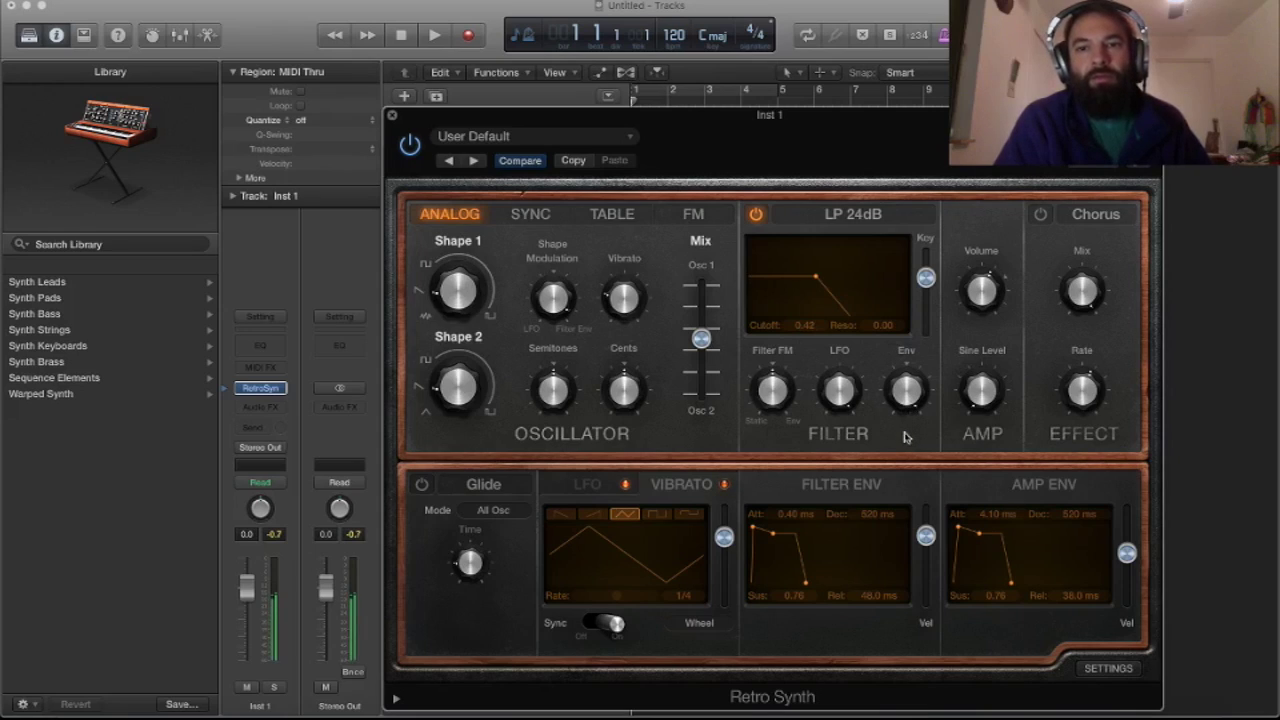
pyautogui.moveTo(904, 437)
pyautogui.mouseDown()
pyautogui.moveTo(906, 400)
pyautogui.moveTo(907, 420)
pyautogui.mouseUp()
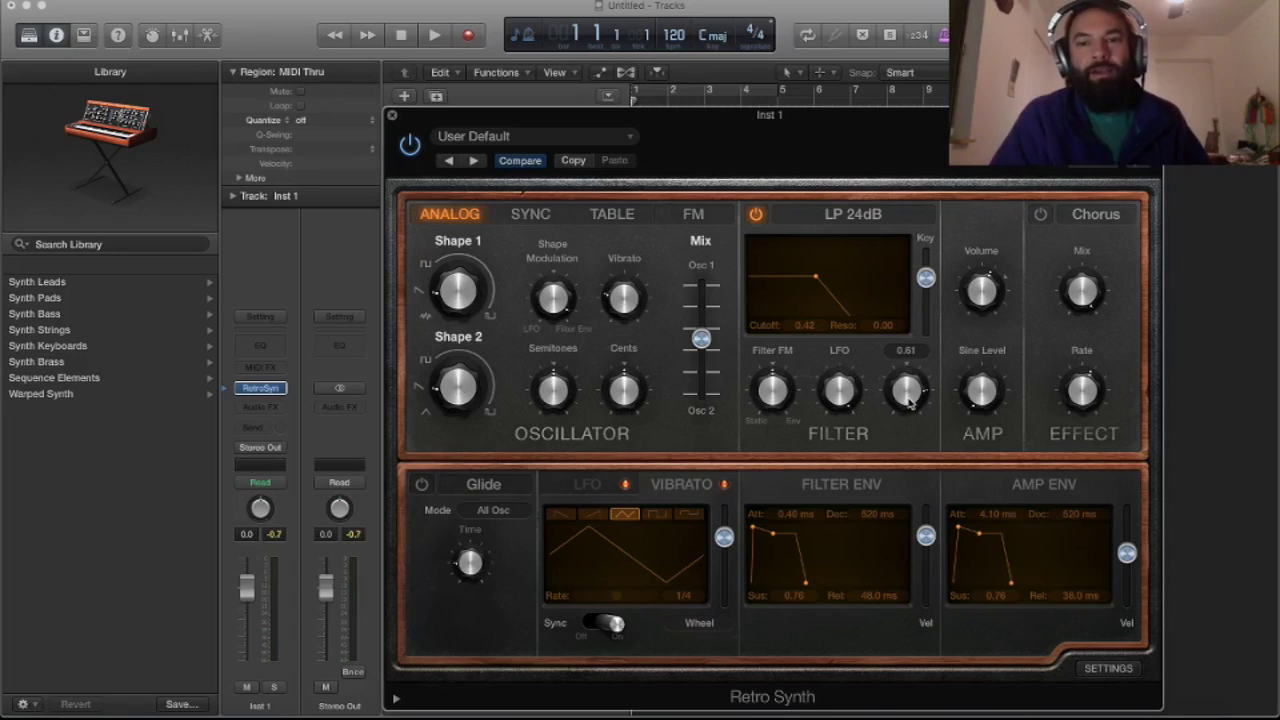
pyautogui.moveTo(908, 398); pyautogui.dragTo(896, 348)
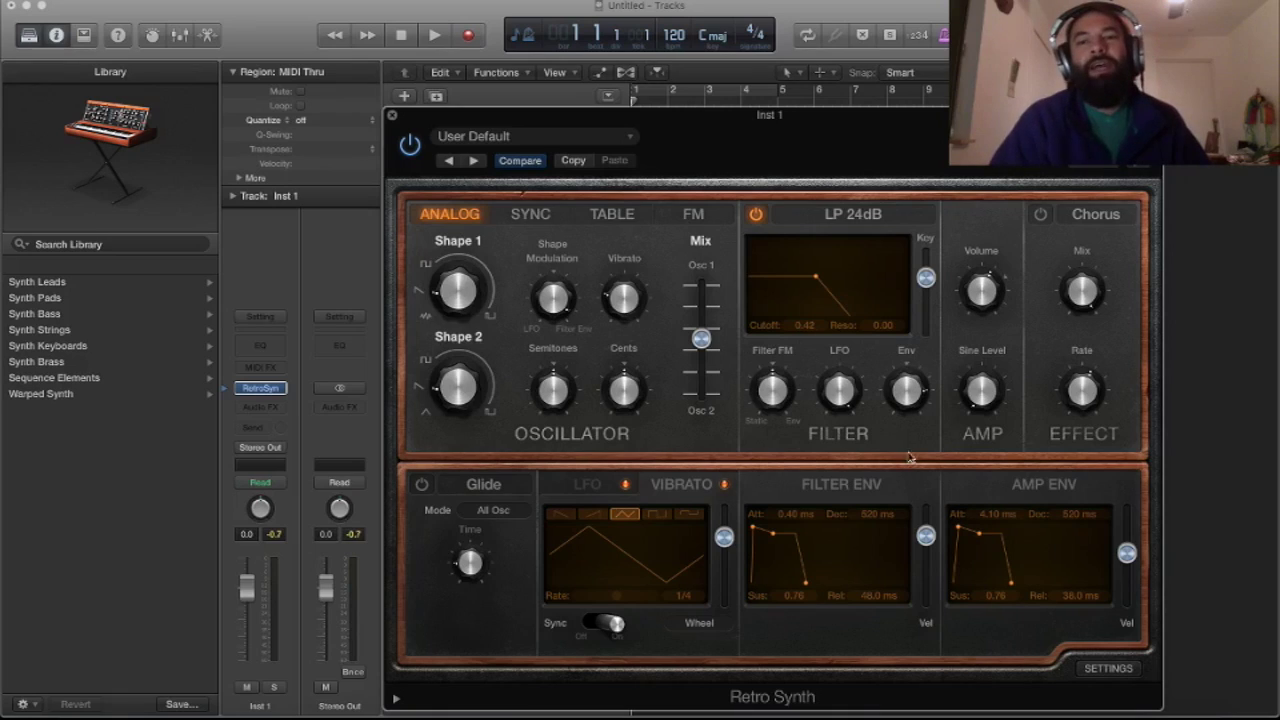
pyautogui.moveTo(910, 457)
pyautogui.mouseDown()
pyautogui.moveTo(907, 413)
pyautogui.moveTo(890, 461)
pyautogui.mouseUp()
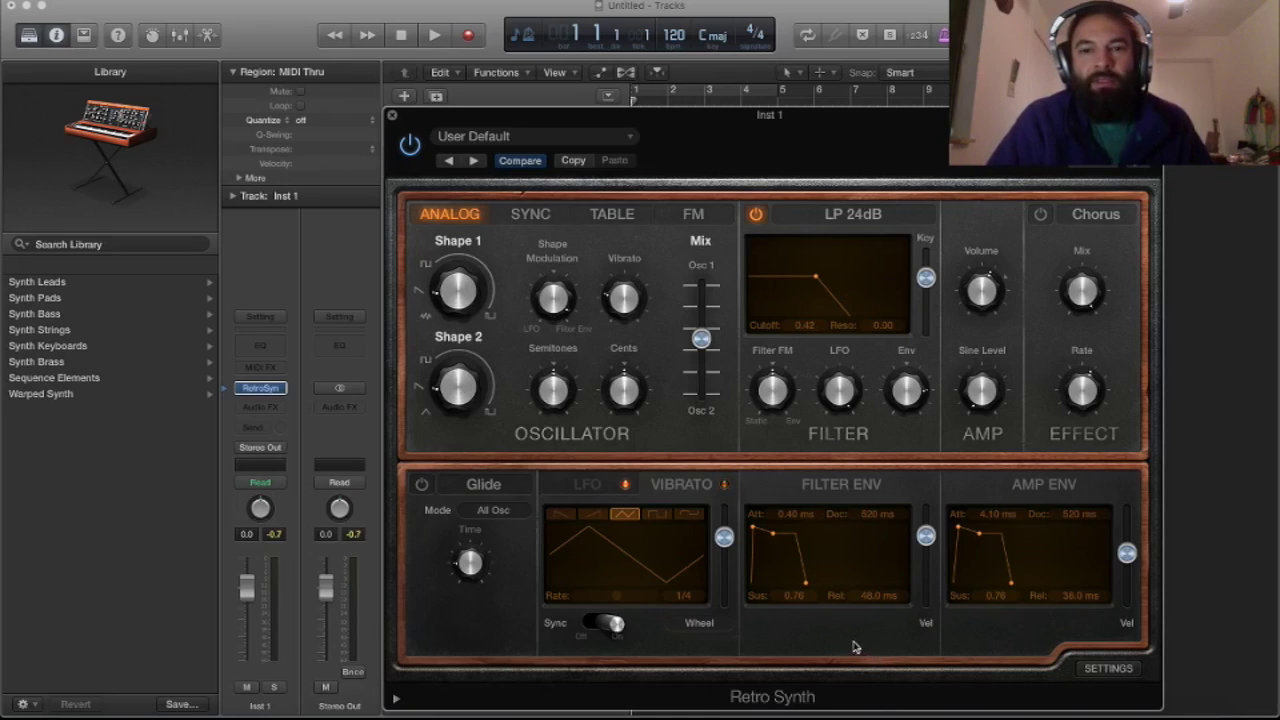
pyautogui.press('XF86AudioLowerVolume')
pyautogui.press('XF86AudioLowerVolume')
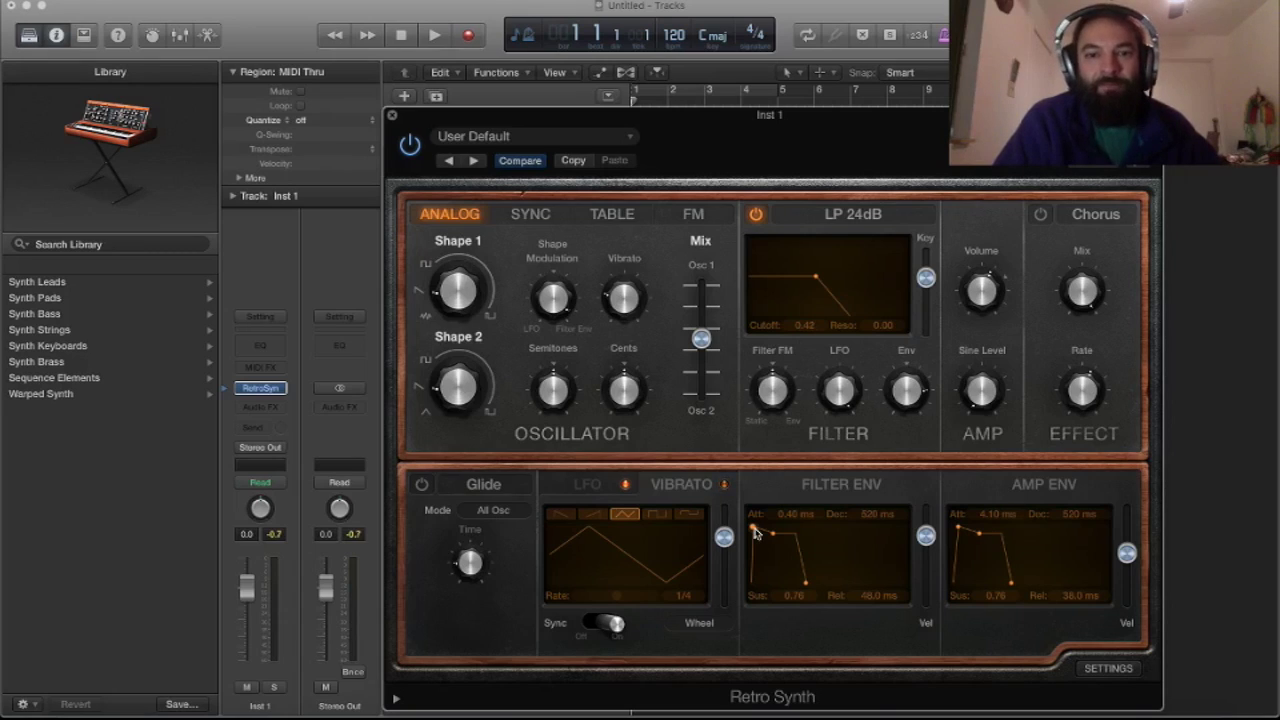
# - Try filter envelope attack times up to 2200 ms, then settle on 1200 ms
pyautogui.moveTo(755, 533); pyautogui.dragTo(764, 530)
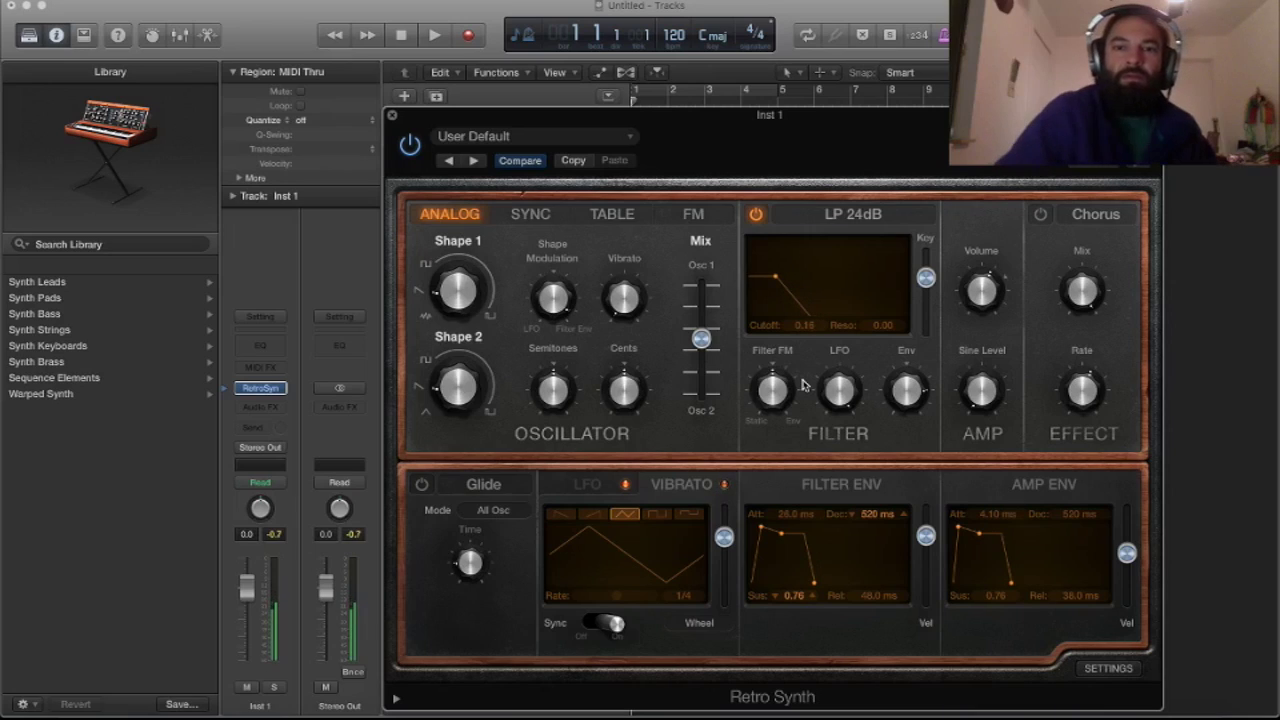
pyautogui.moveTo(780, 532); pyautogui.dragTo(798, 614)
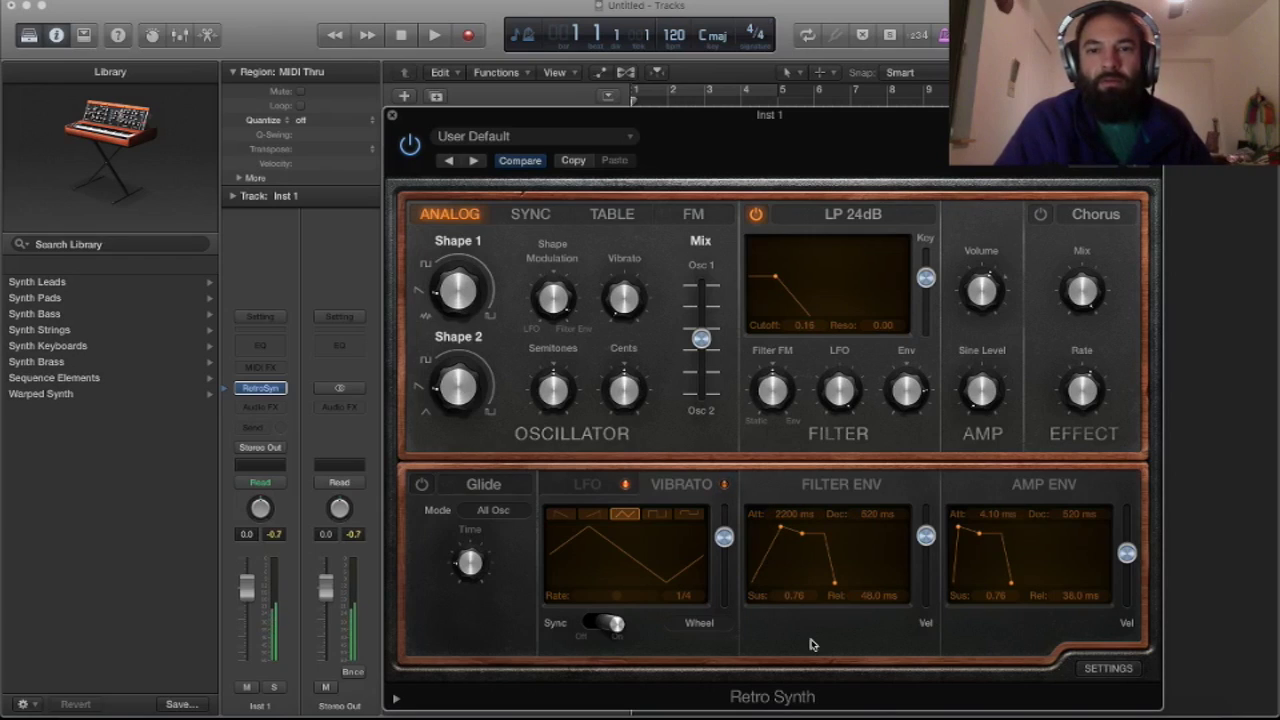
pyautogui.moveTo(781, 528)
pyautogui.mouseDown()
pyautogui.moveTo(759, 534)
pyautogui.moveTo(773, 526)
pyautogui.mouseUp()
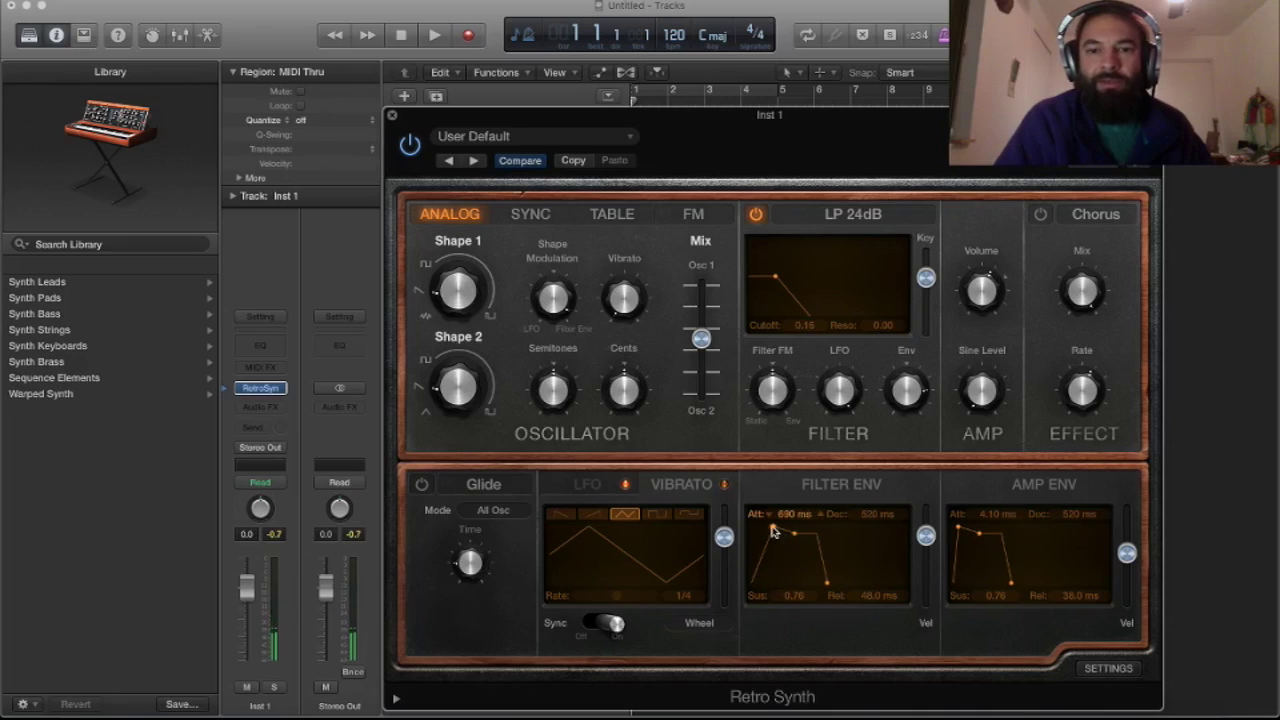
pyautogui.moveTo(772, 532); pyautogui.dragTo(778, 528)
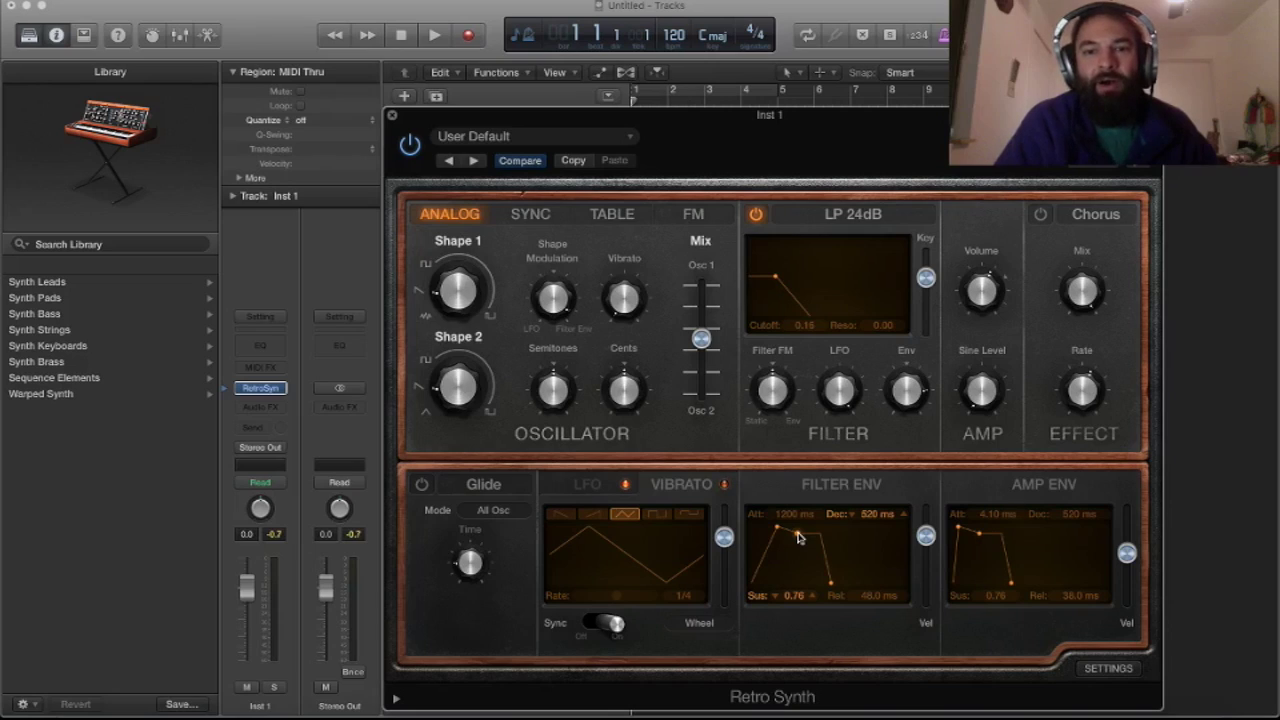
# - Shape the filter envelope to 0 ms attack, 490 ms decay and full 1.00 sustain
pyautogui.moveTo(797, 537); pyautogui.dragTo(798, 526)
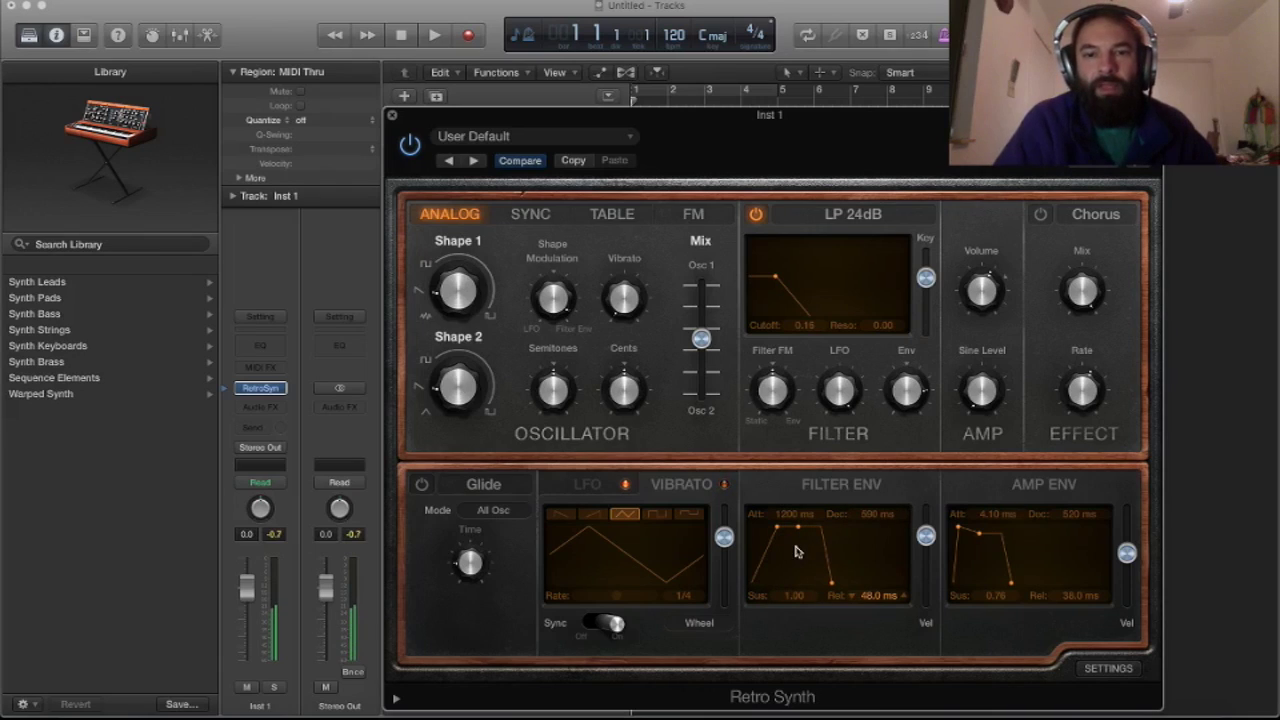
pyautogui.moveTo(777, 527); pyautogui.dragTo(749, 526)
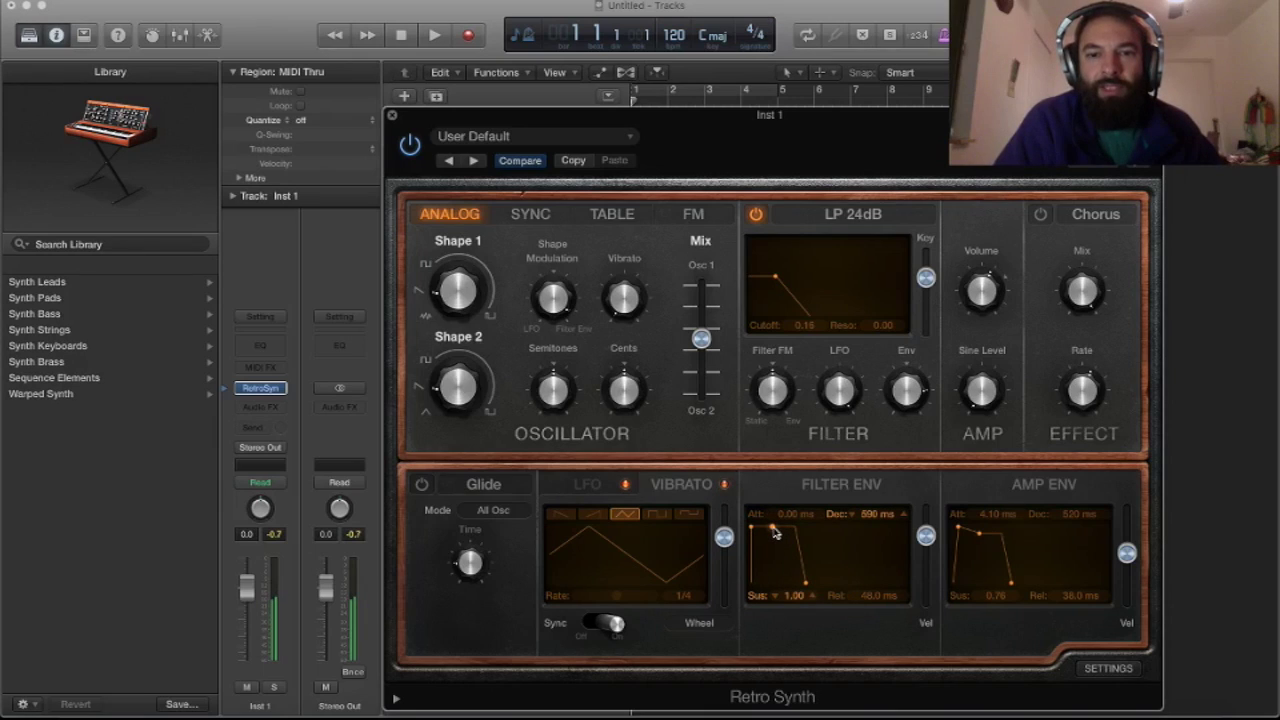
pyautogui.moveTo(773, 533); pyautogui.dragTo(773, 566)
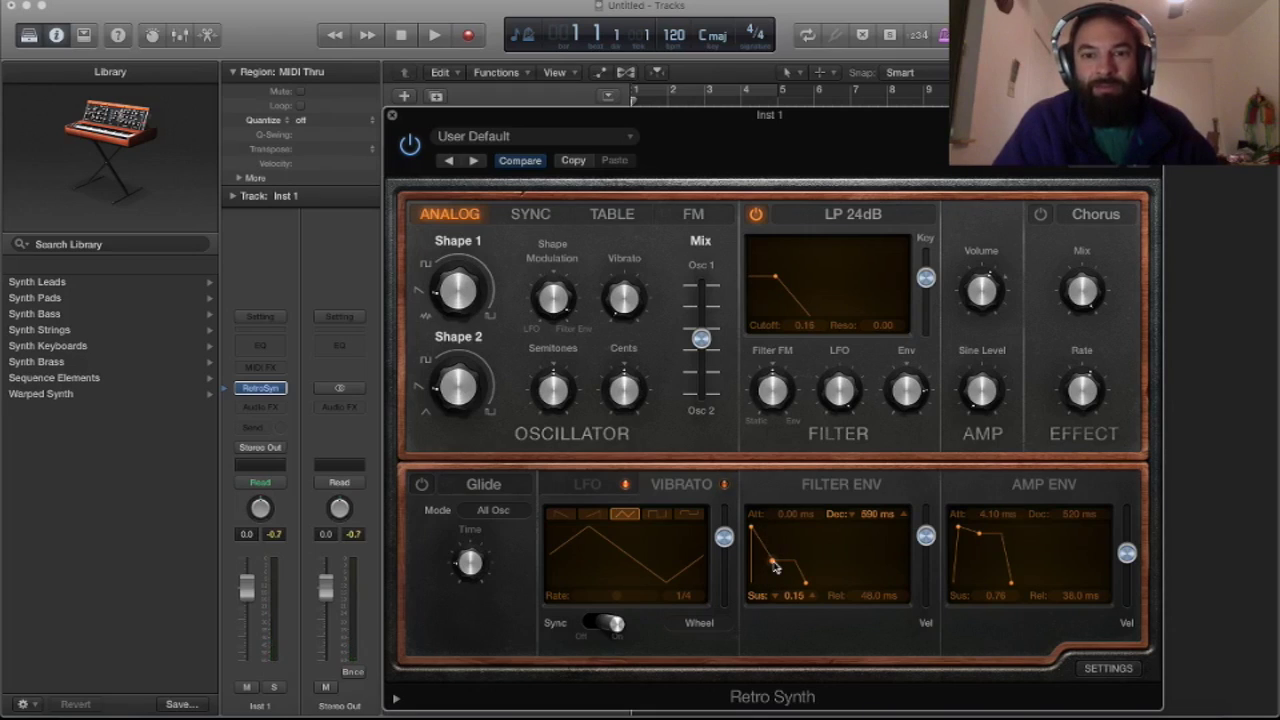
pyautogui.moveTo(773, 566); pyautogui.dragTo(773, 571)
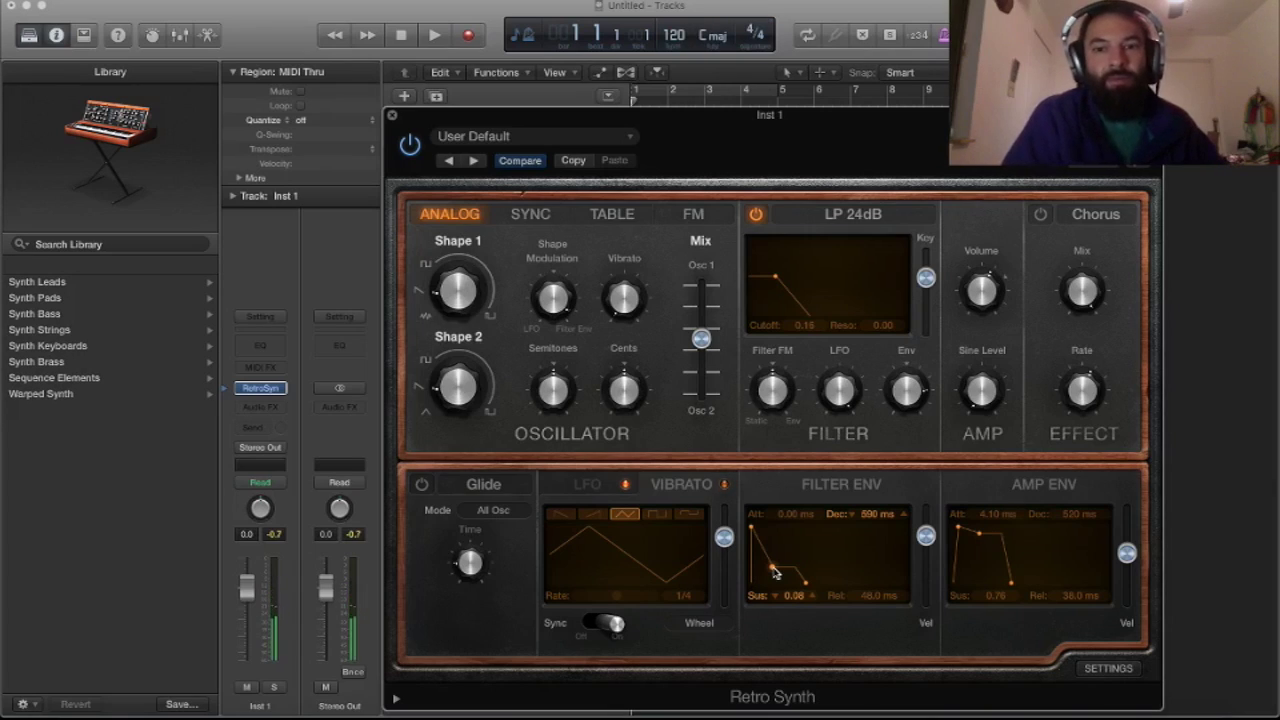
pyautogui.moveTo(773, 571)
pyautogui.mouseDown()
pyautogui.moveTo(777, 556)
pyautogui.moveTo(774, 566)
pyautogui.mouseUp()
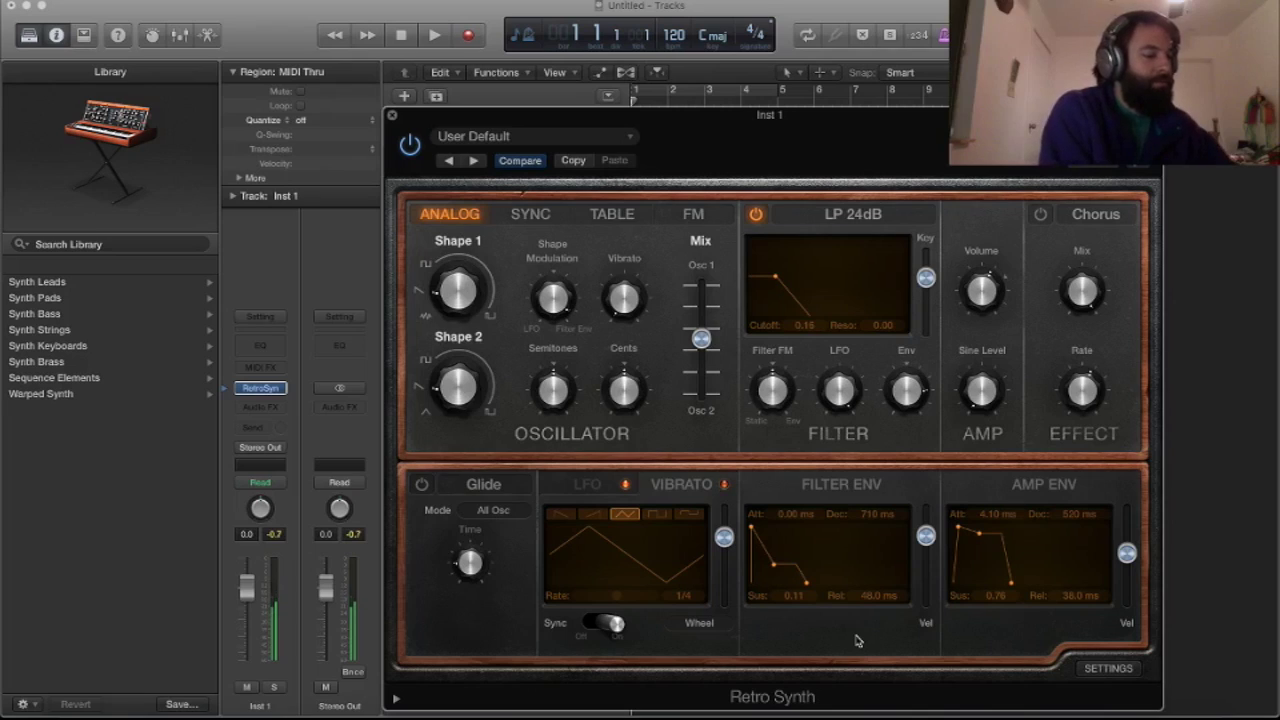
pyautogui.moveTo(775, 566); pyautogui.dragTo(772, 533)
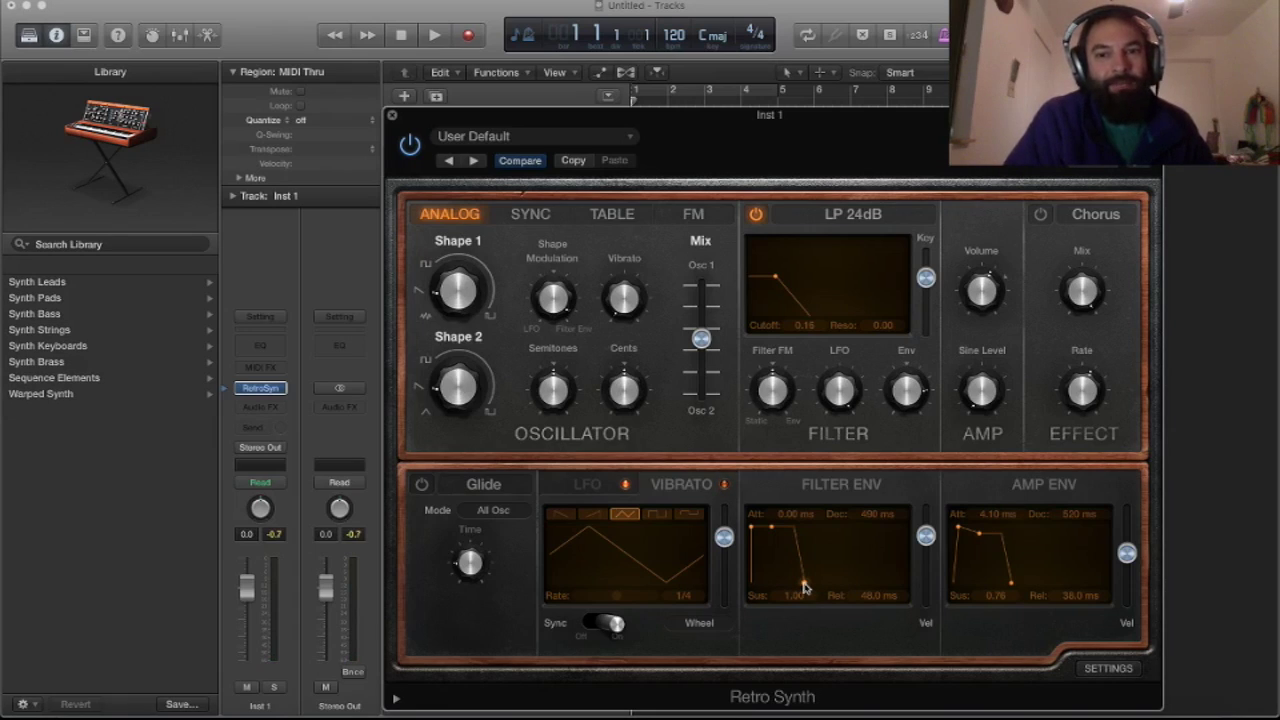
# - Give the filter envelope 10 s decay and release, and the amp envelope 2000 ms release
pyautogui.moveTo(804, 588); pyautogui.dragTo(793, 588)
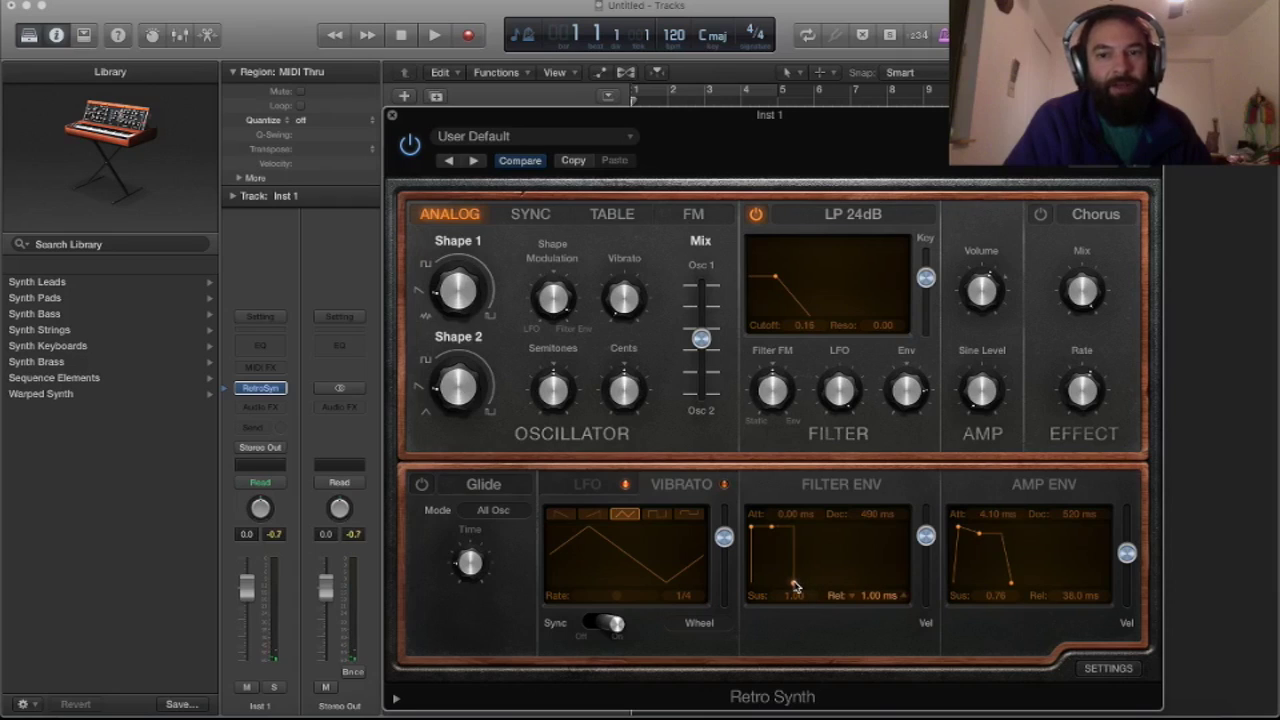
pyautogui.moveTo(795, 585); pyautogui.dragTo(870, 588)
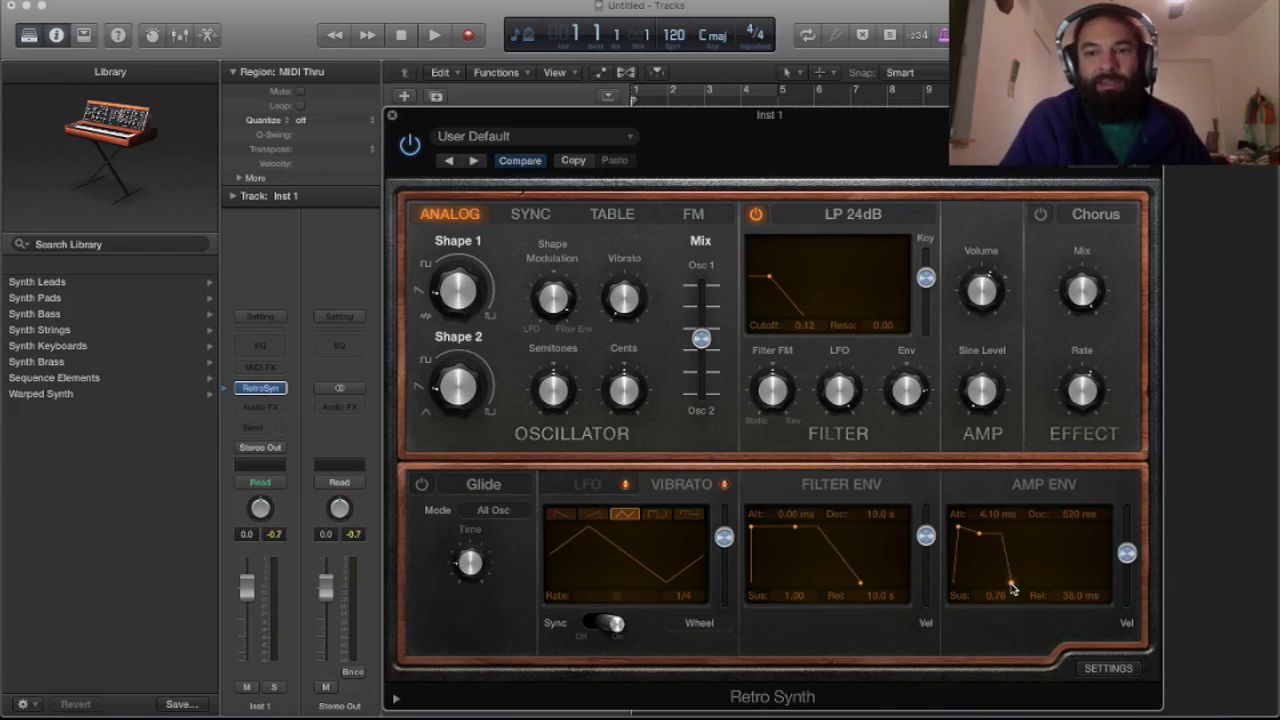
pyautogui.moveTo(1012, 590); pyautogui.dragTo(1032, 592)
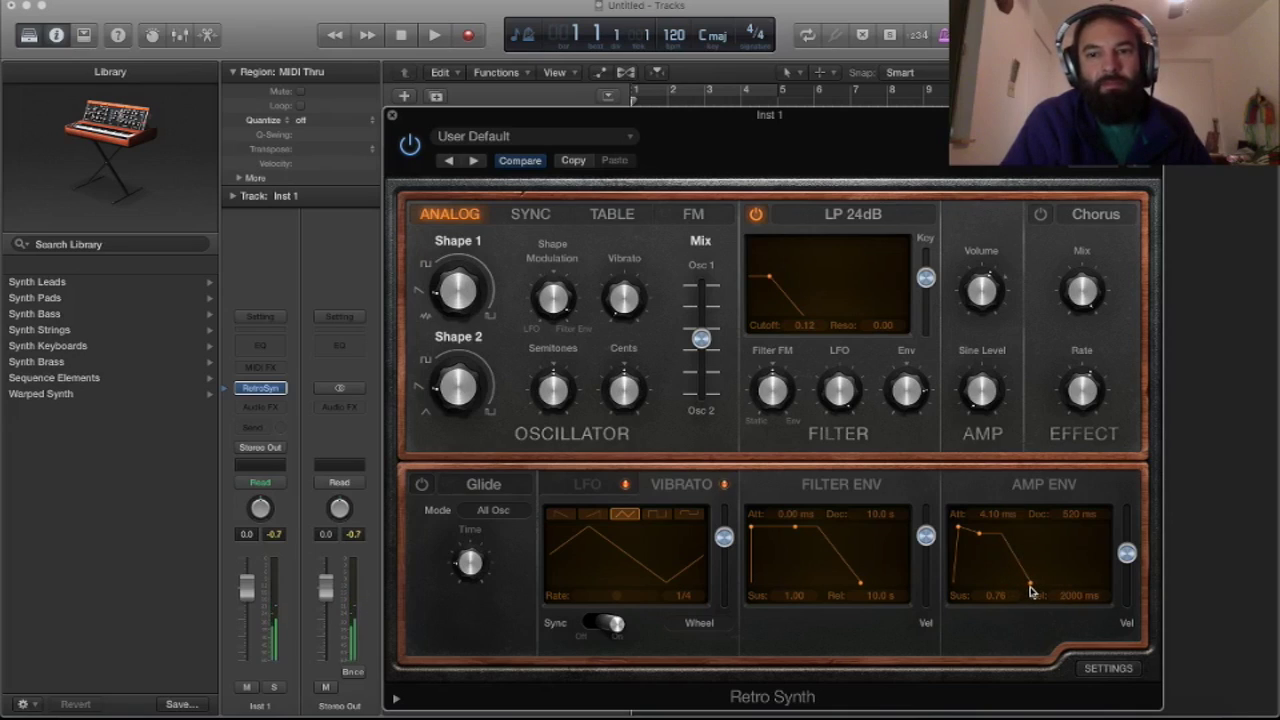